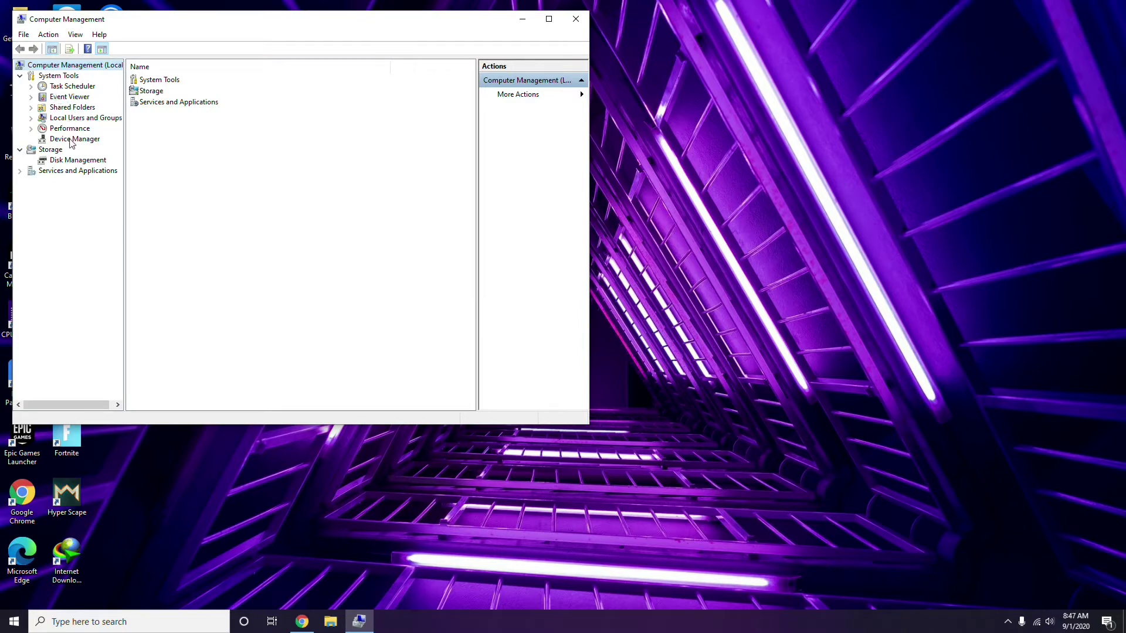
View the device categories in Device Manager within Computer Management, and close the window.
left_click(68, 138)
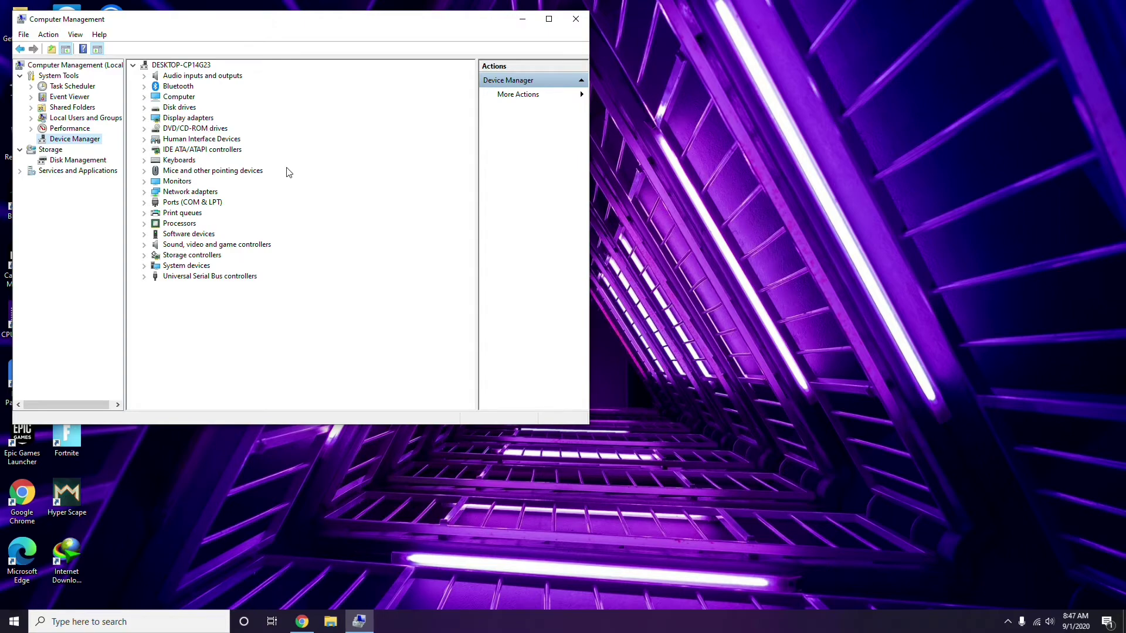
left_click(576, 20)
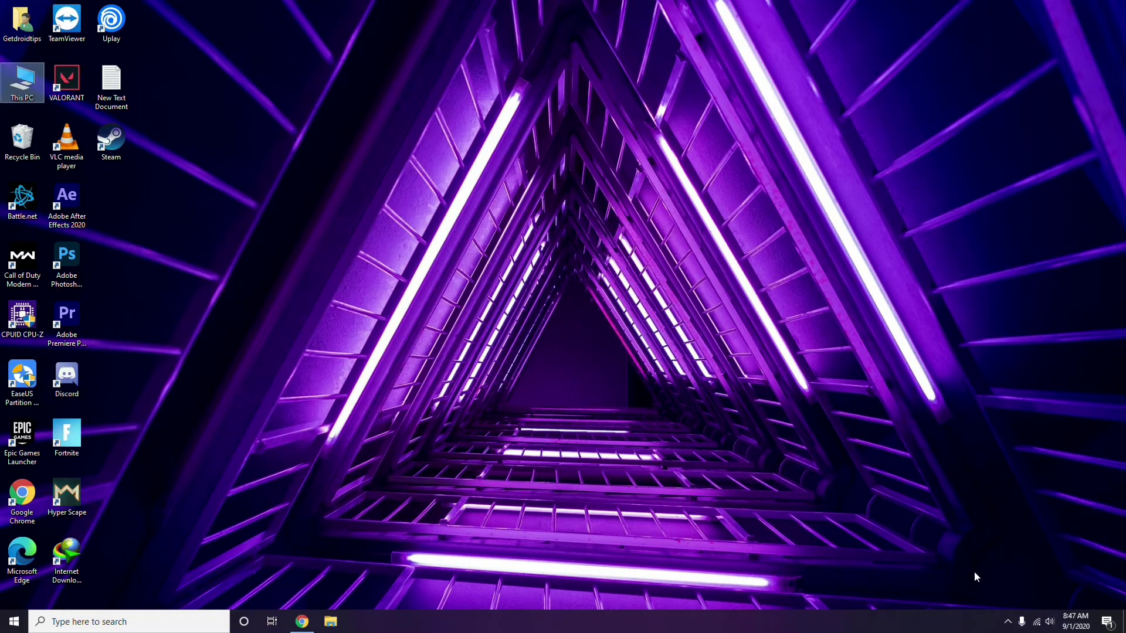
Open AMD Radeon Software, review its system and graphics settings and the driver version on the home page, and close it.
left_click(1008, 622)
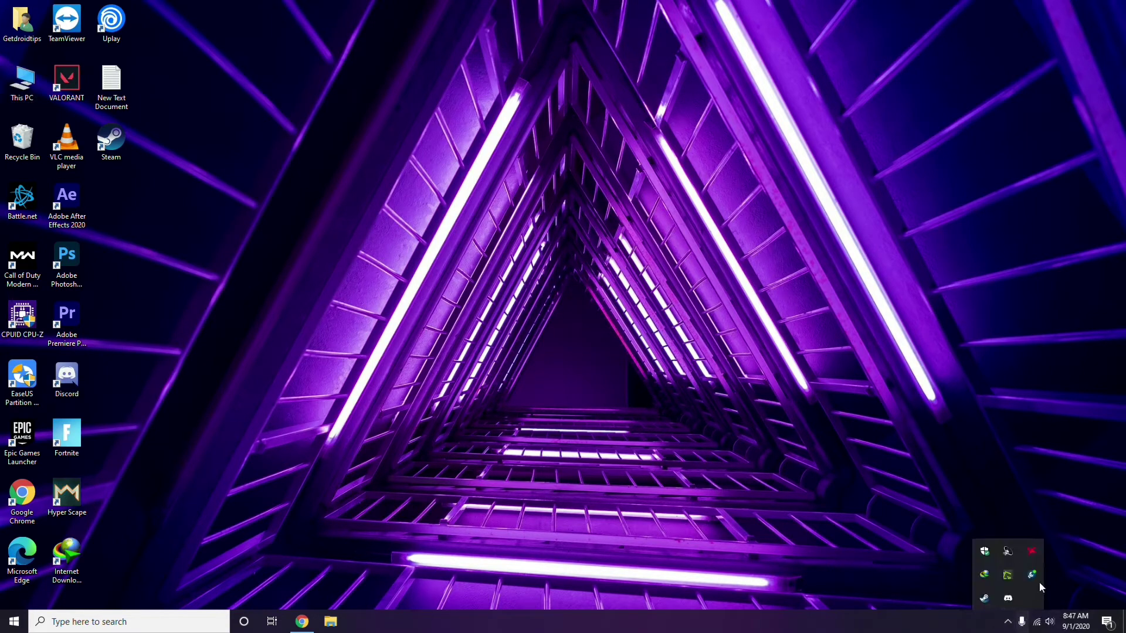
left_click(1029, 552)
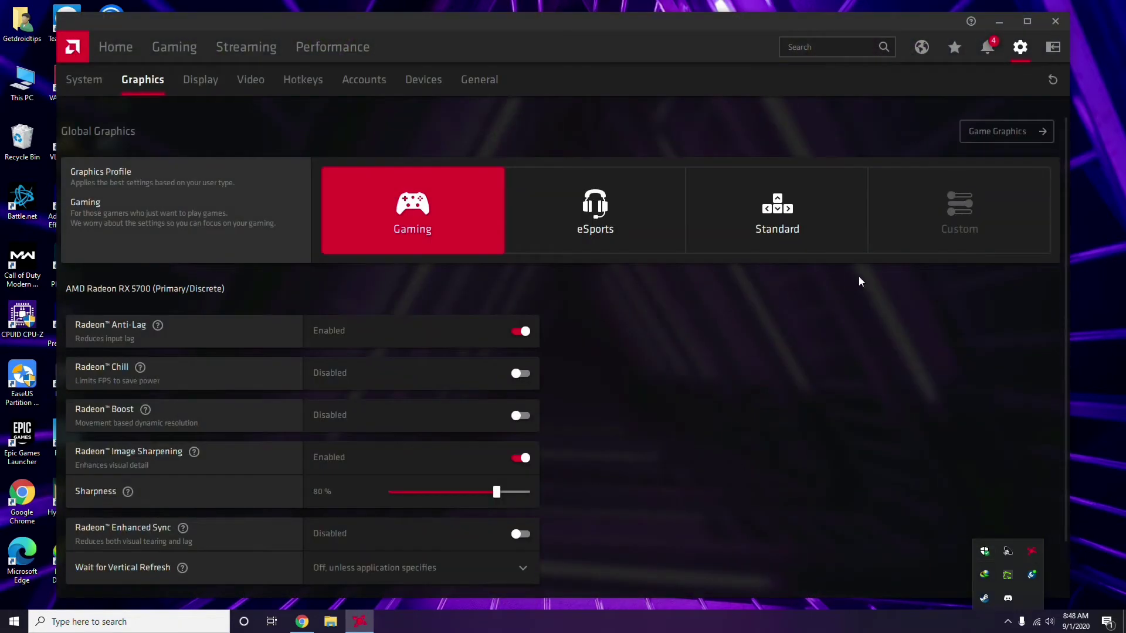
left_click(96, 83)
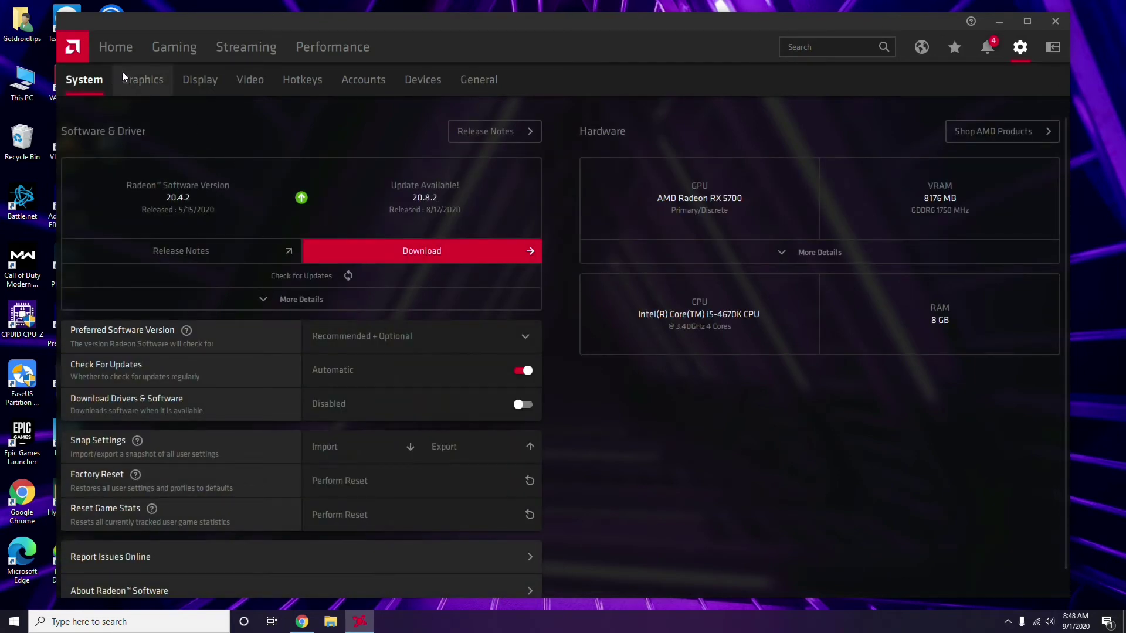
left_click(138, 82)
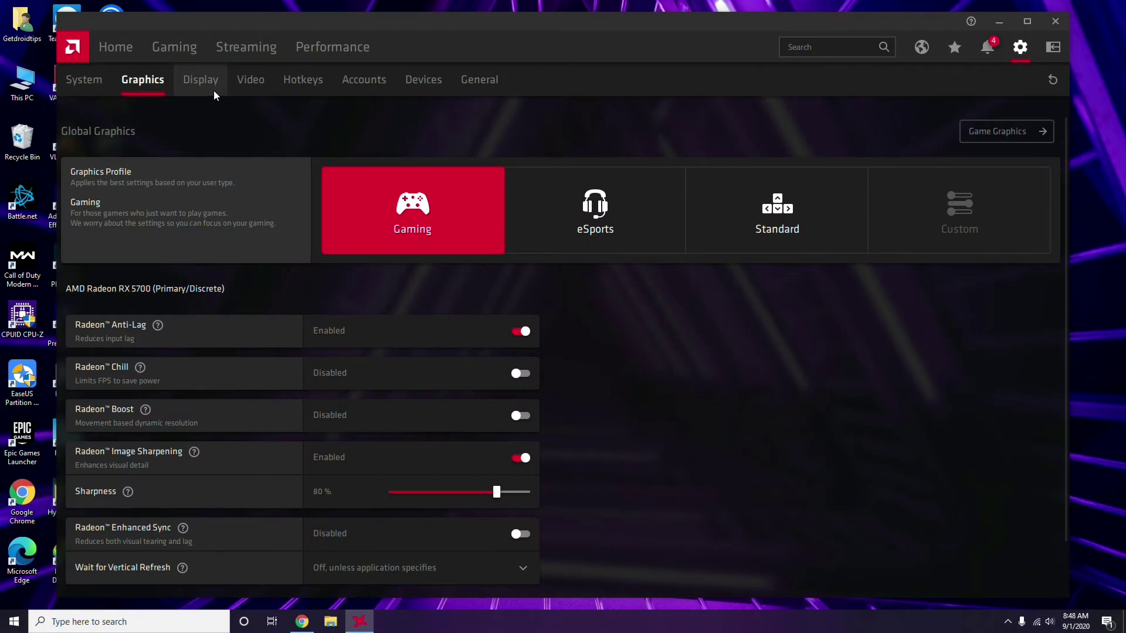
left_click(213, 88)
left_click(123, 51)
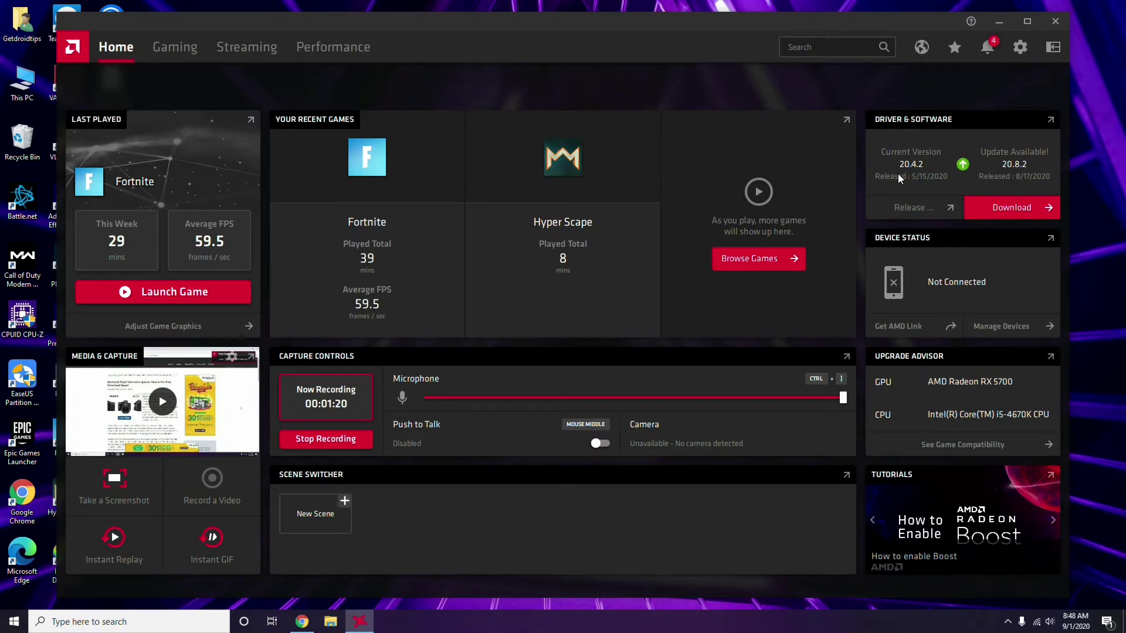
left_click(1058, 23)
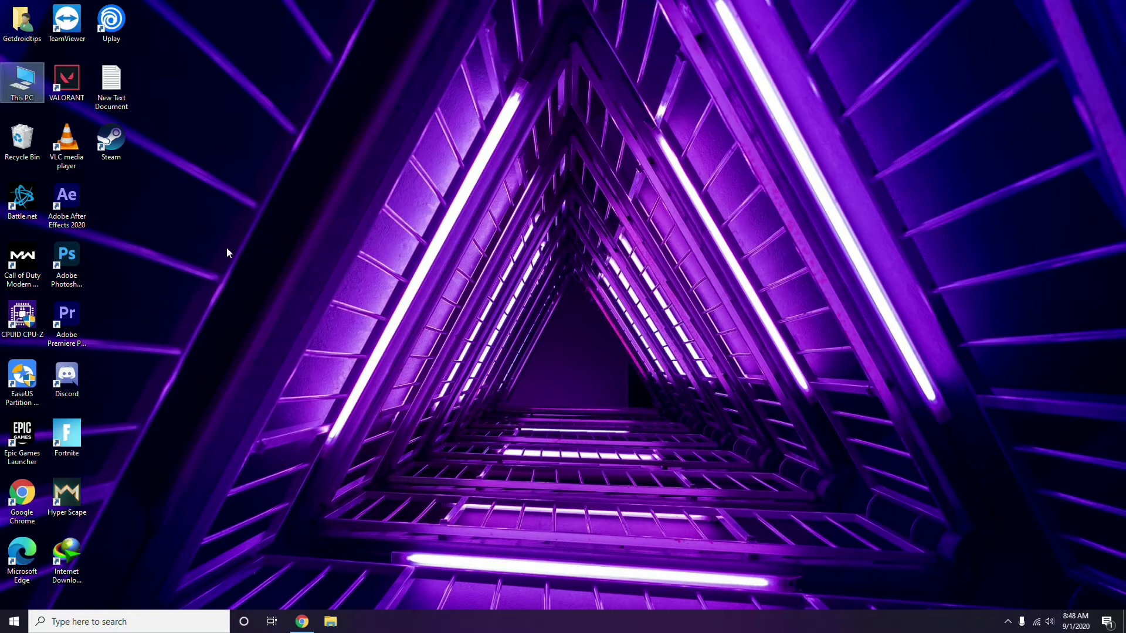
right_click(237, 151)
left_click(181, 195)
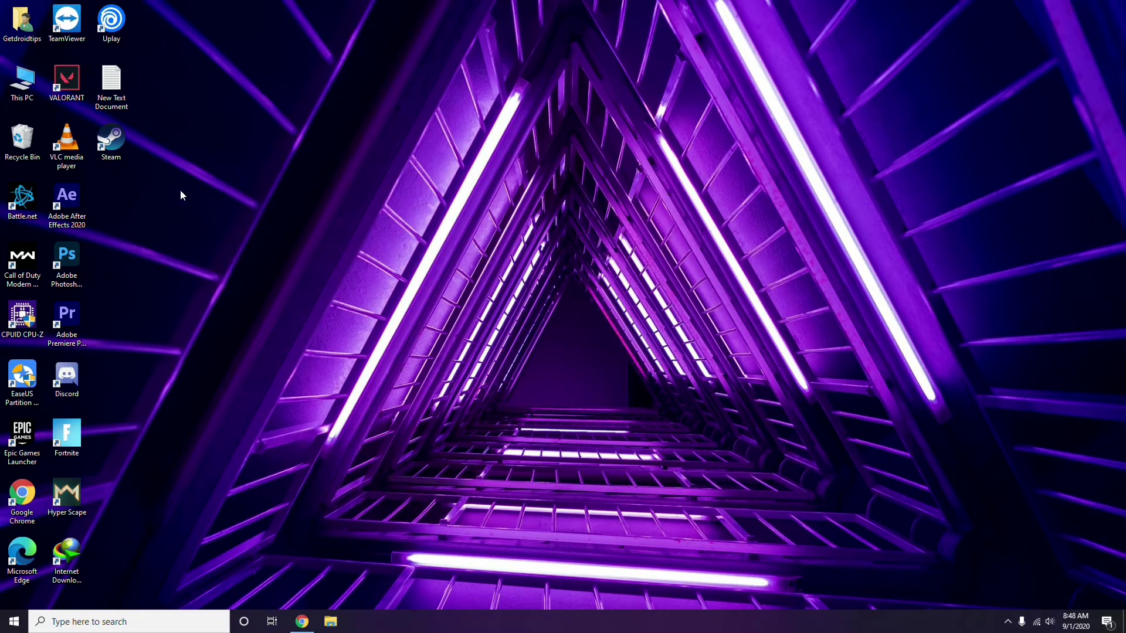
Open Steam, turn off the Steam Overlay while in-game in its In-Game settings, save the change and close Steam.
double_click(115, 151)
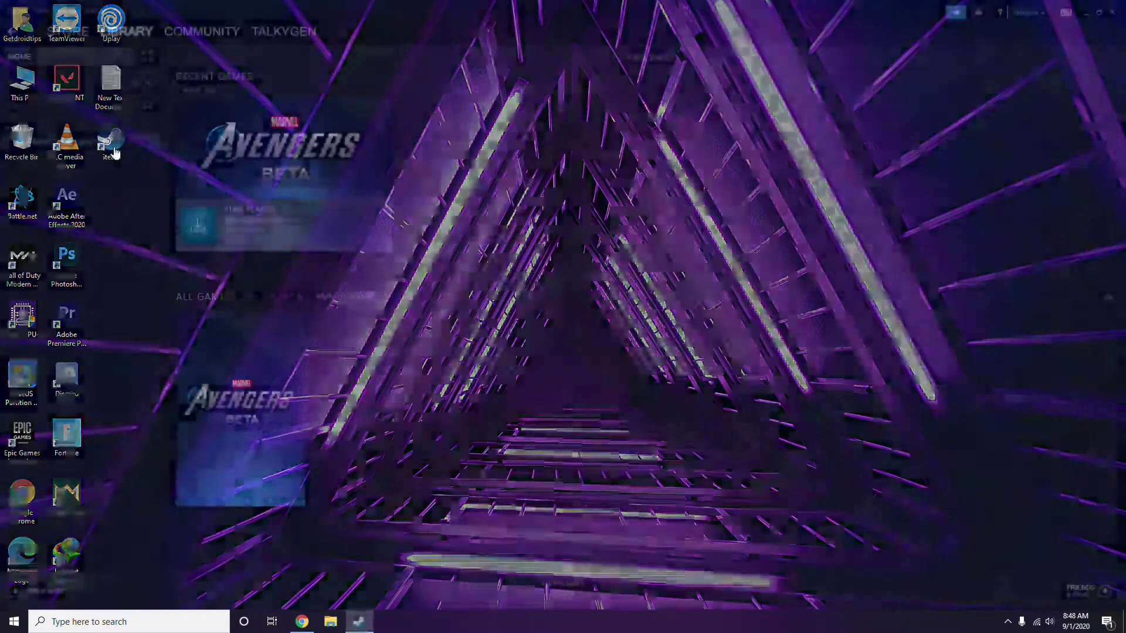
left_click(12, 12)
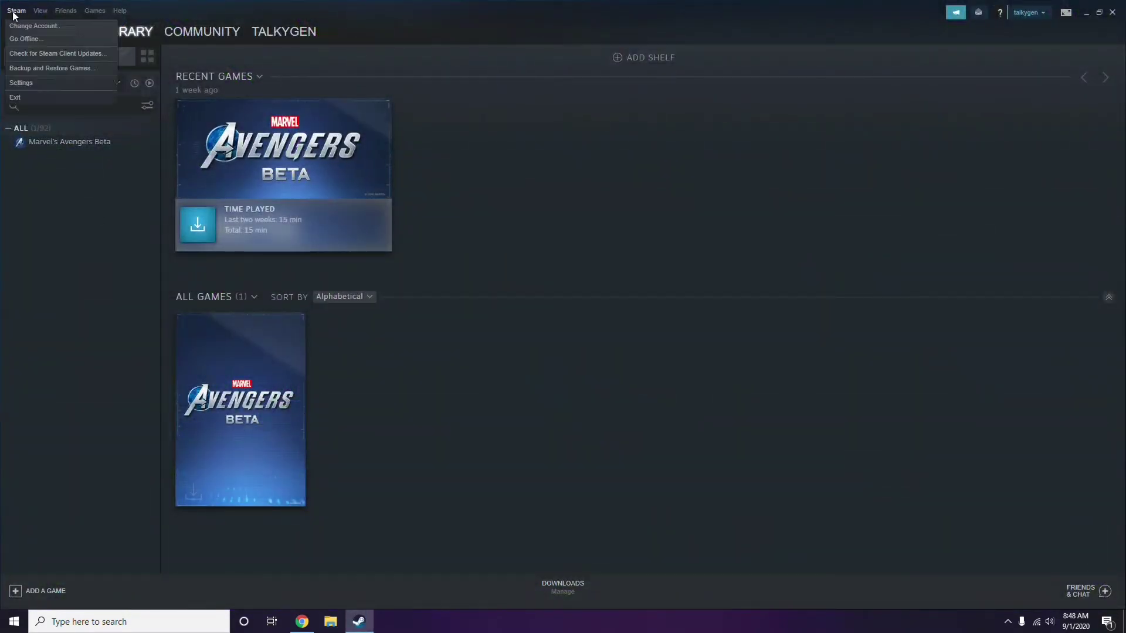
left_click(21, 83)
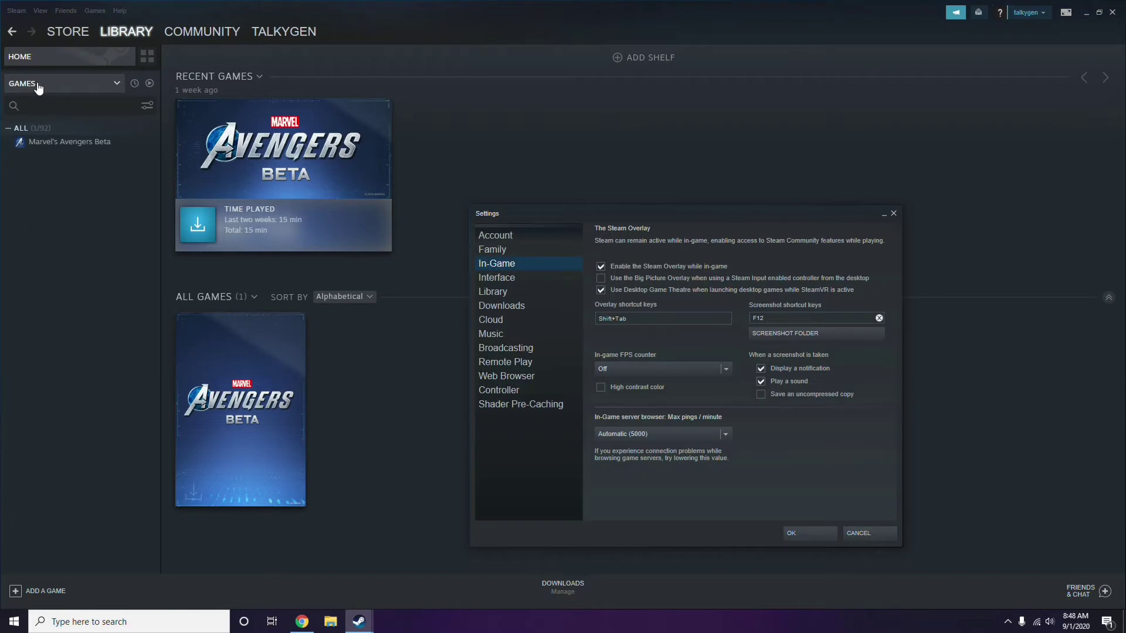
left_click_drag(684, 224, 621, 136)
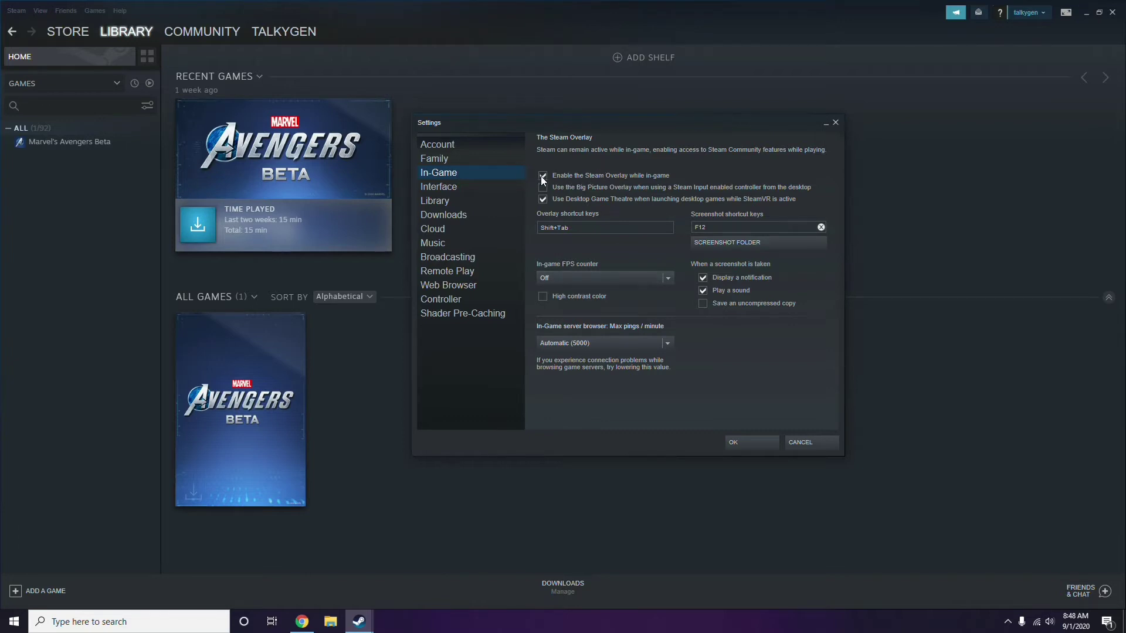
left_click(609, 177)
left_click(740, 442)
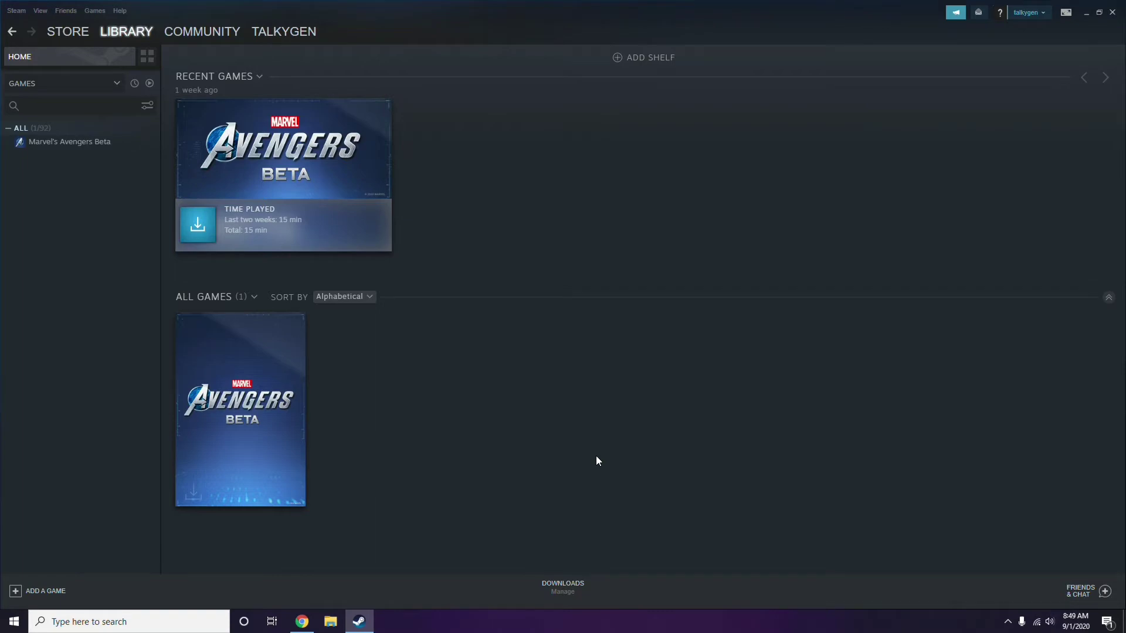
left_click(1112, 12)
right_click(458, 187)
left_click(488, 247)
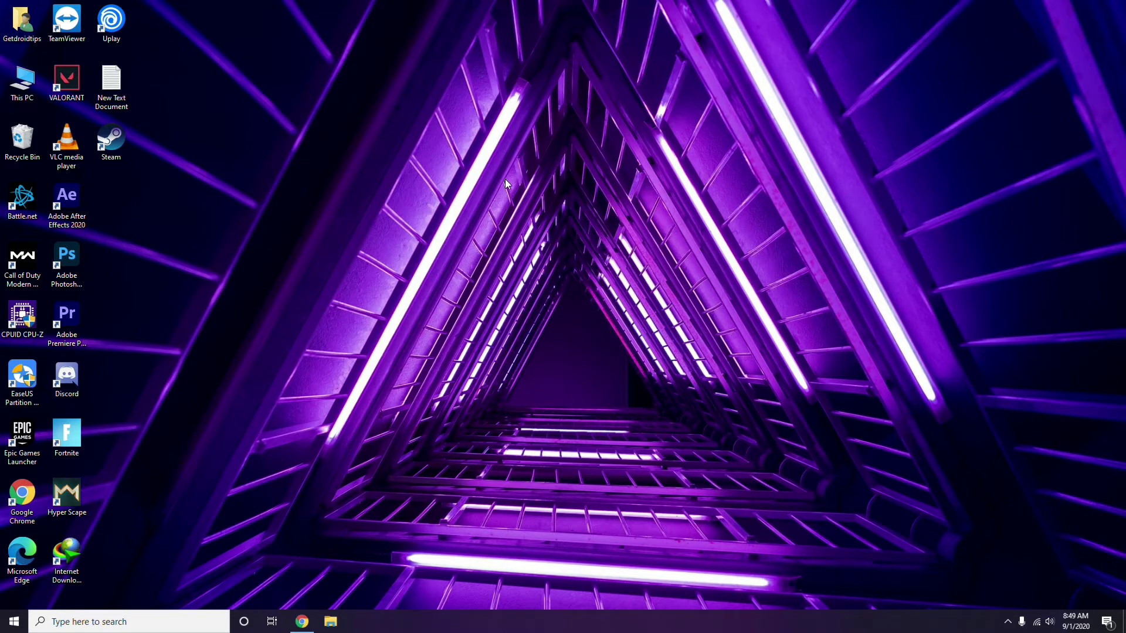
Open Discord and disable the OpenH264 video codec provided by Cisco Systems in its Voice & Video user settings.
double_click(76, 378)
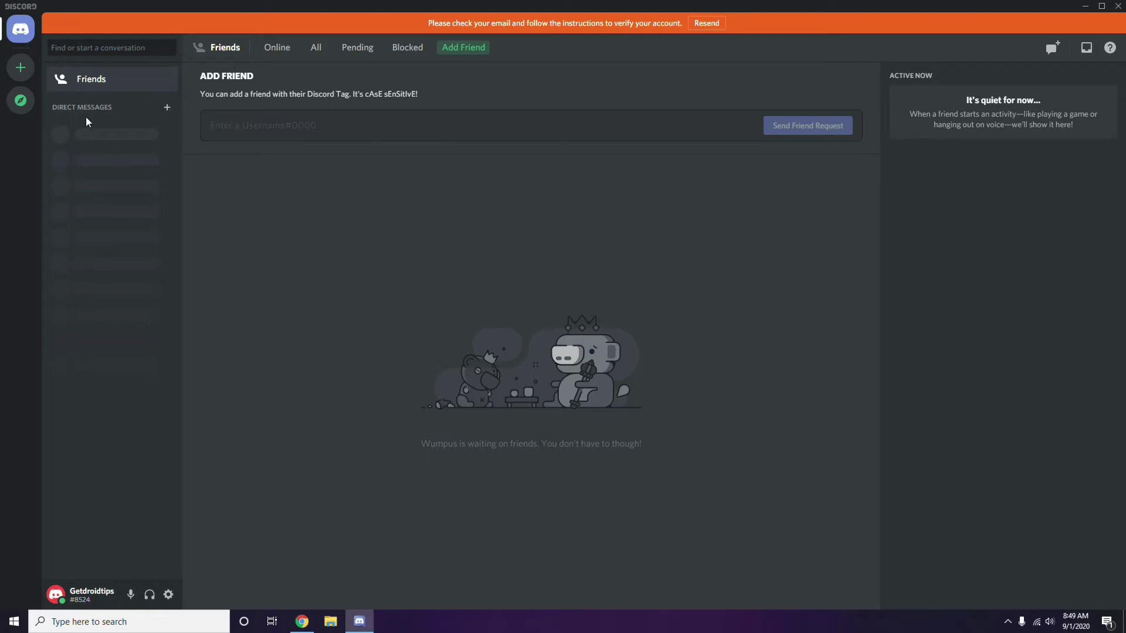
left_click(169, 595)
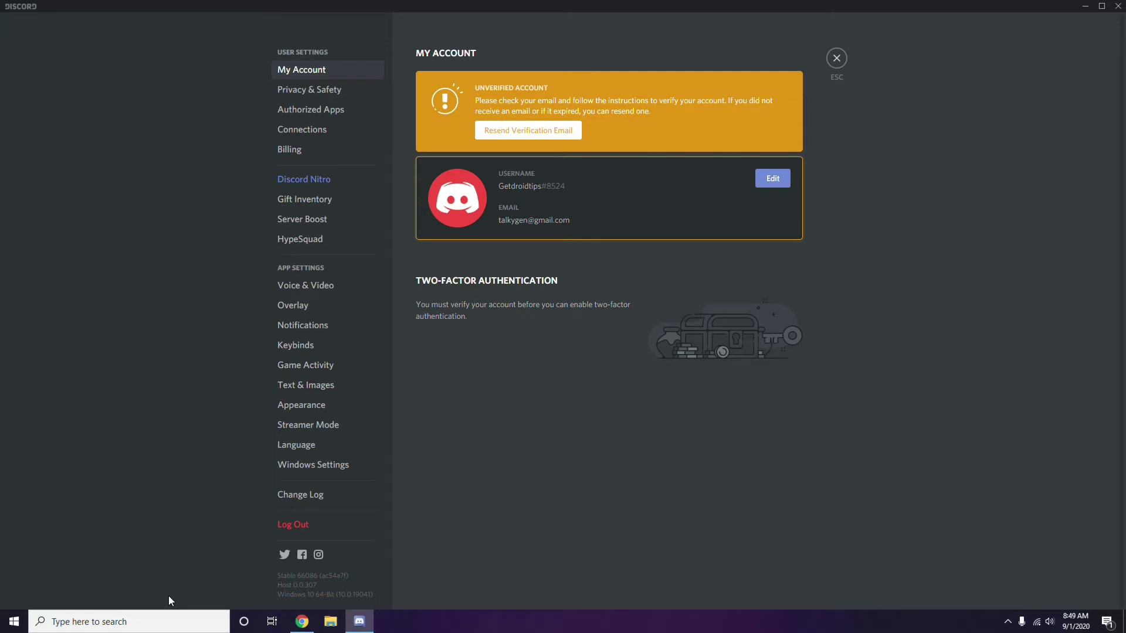
left_click(299, 286)
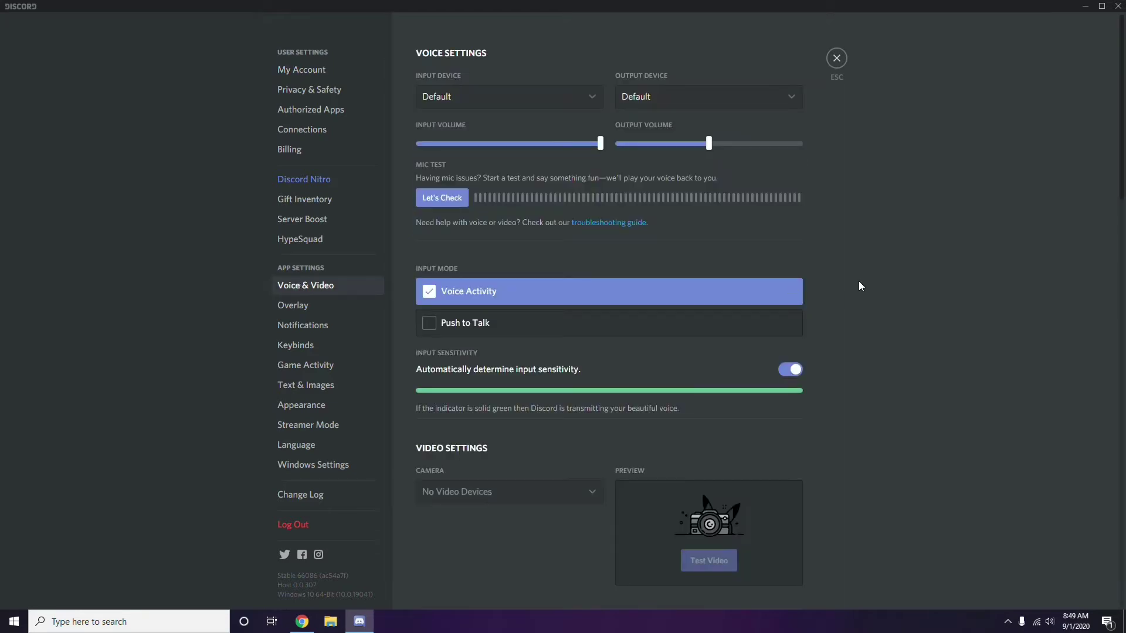
scroll(859, 282, "down", 8)
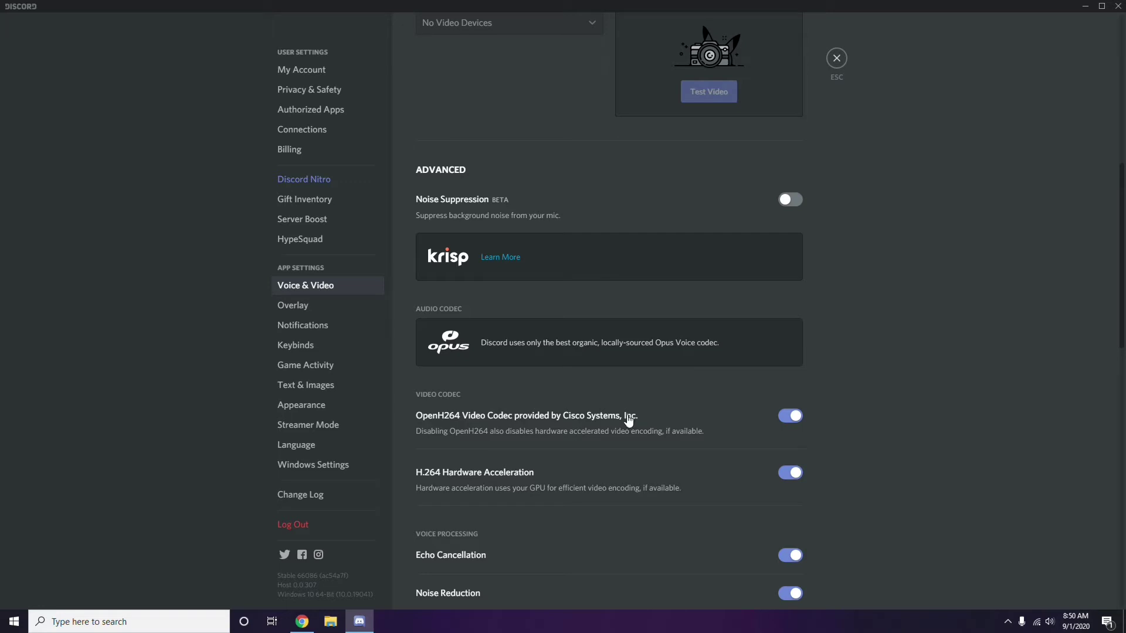
left_click(786, 415)
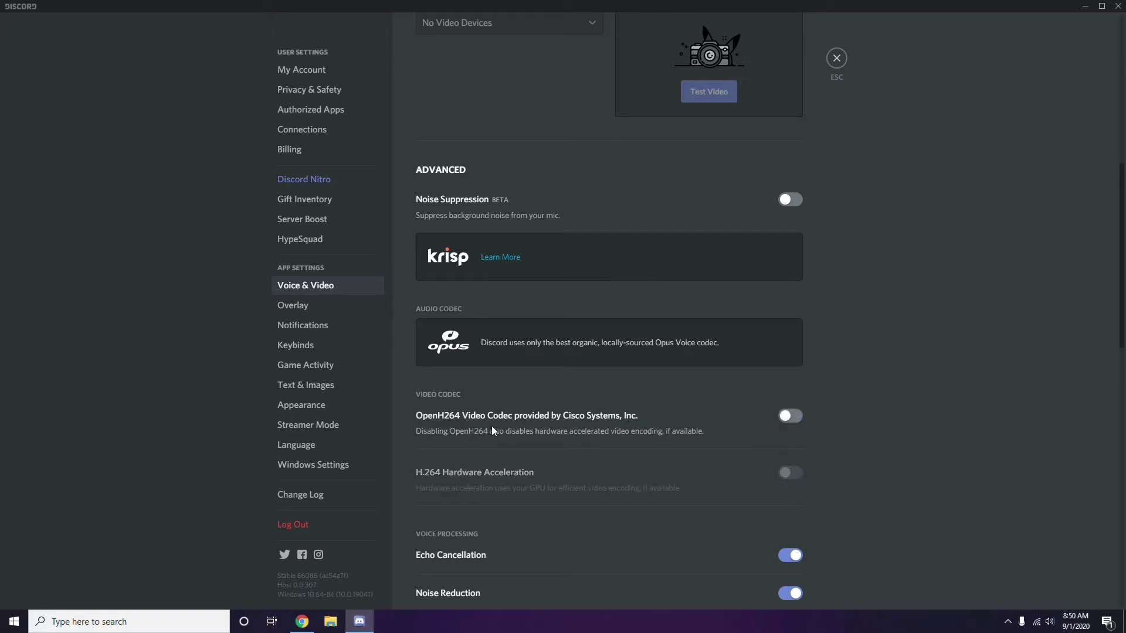
scroll(581, 419, "down", 3)
scroll(581, 420, "down", 3)
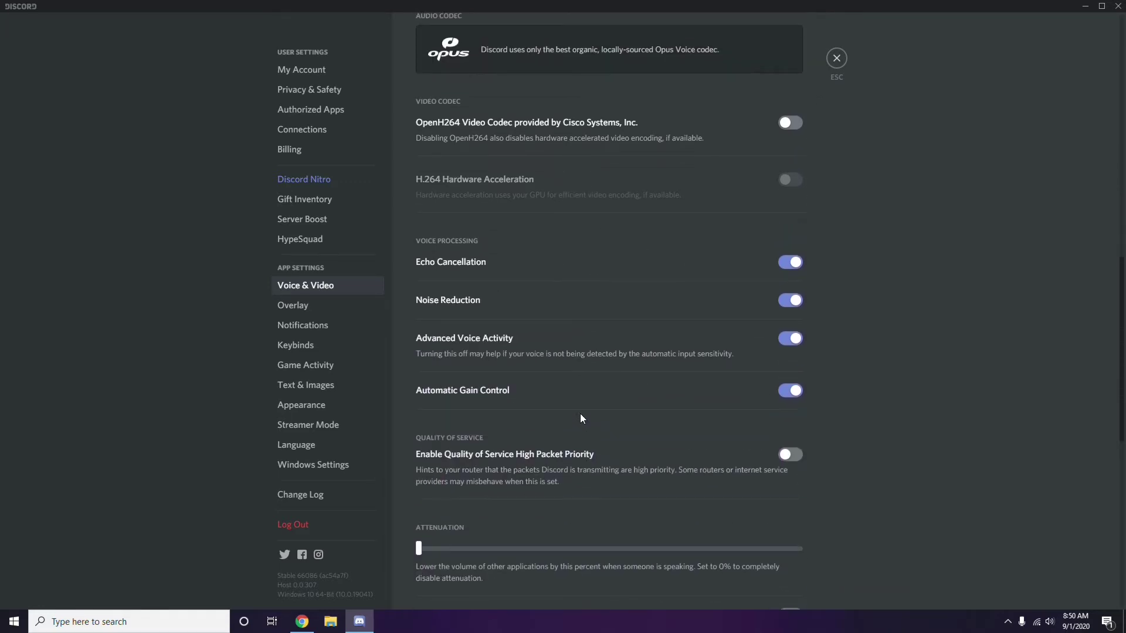
Turn off the in-game overlay in Discord's Overlay settings.
left_click(294, 307)
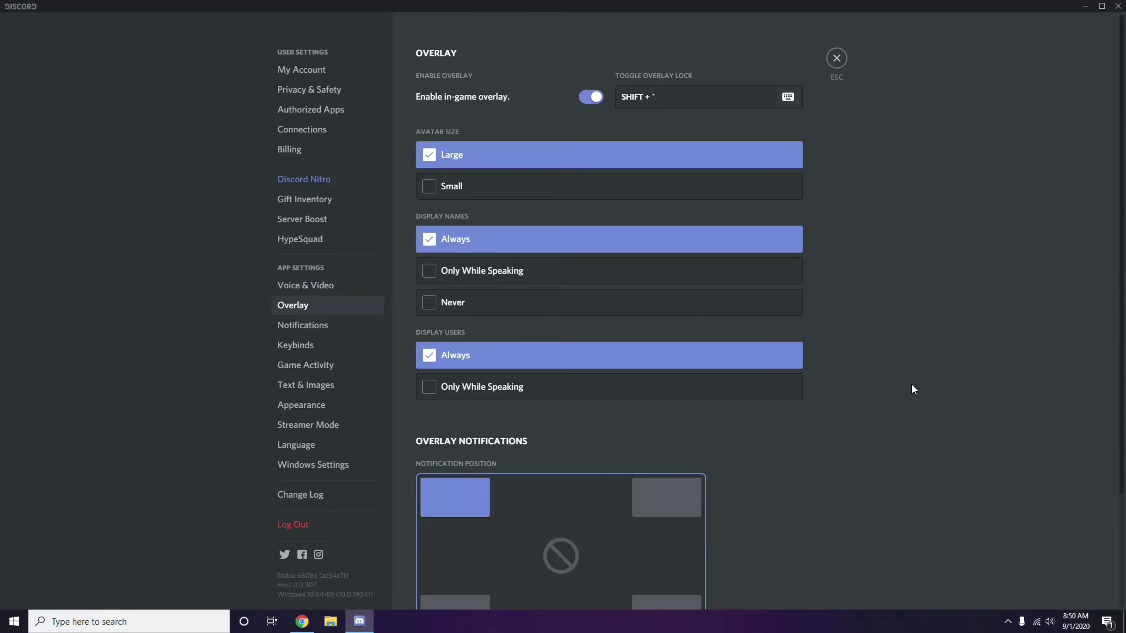
scroll(871, 308, "down", 1)
scroll(871, 307, "up", 1)
left_click(586, 99)
Turn off Hardware Acceleration in Discord's Appearance settings, accept the relaunch and minimize Discord.
left_click(310, 409)
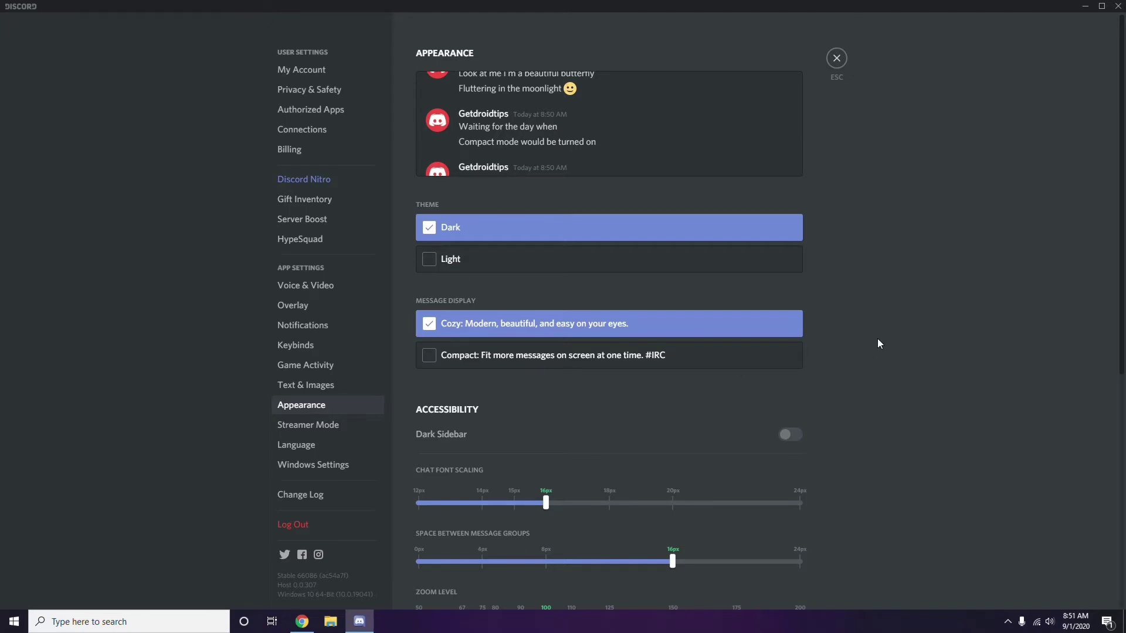
scroll(878, 344, "down", 7)
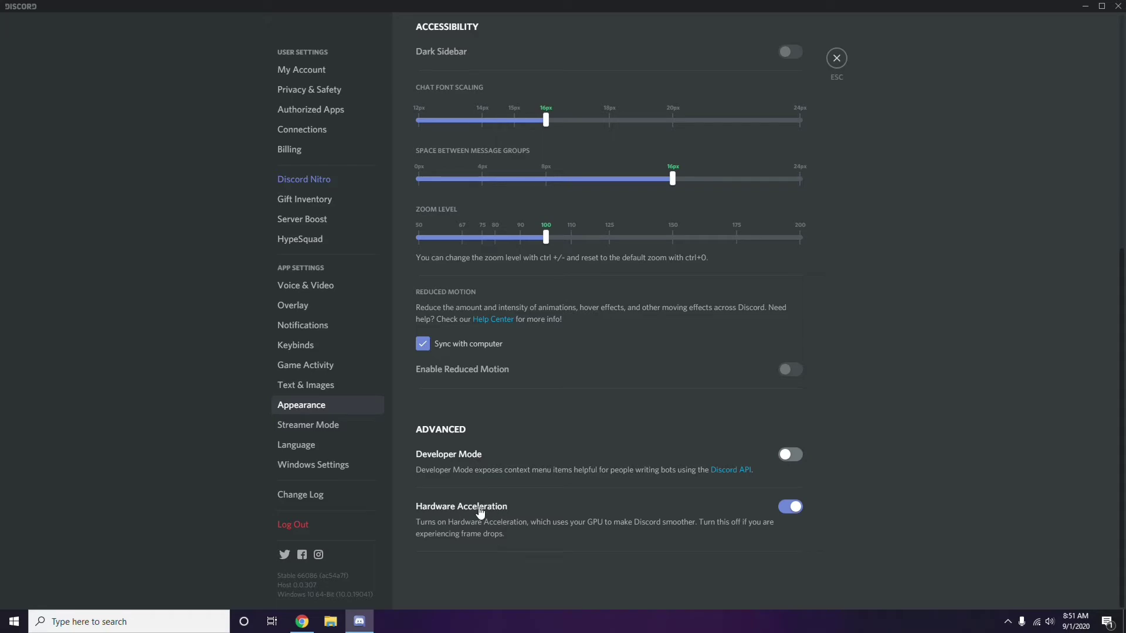
left_click(787, 512)
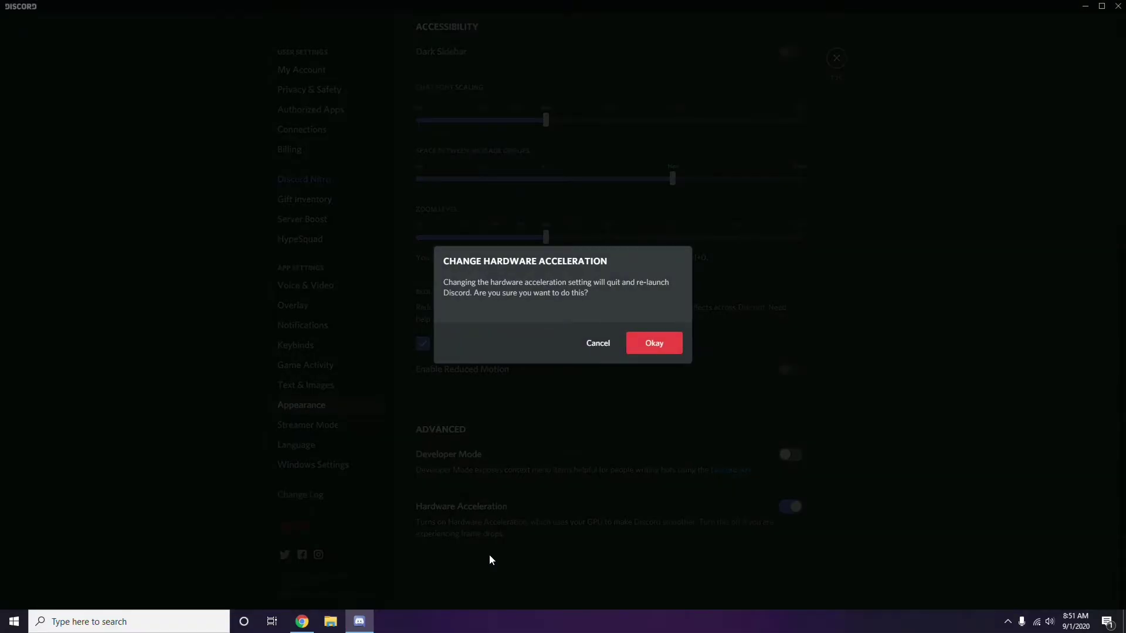
left_click(645, 348)
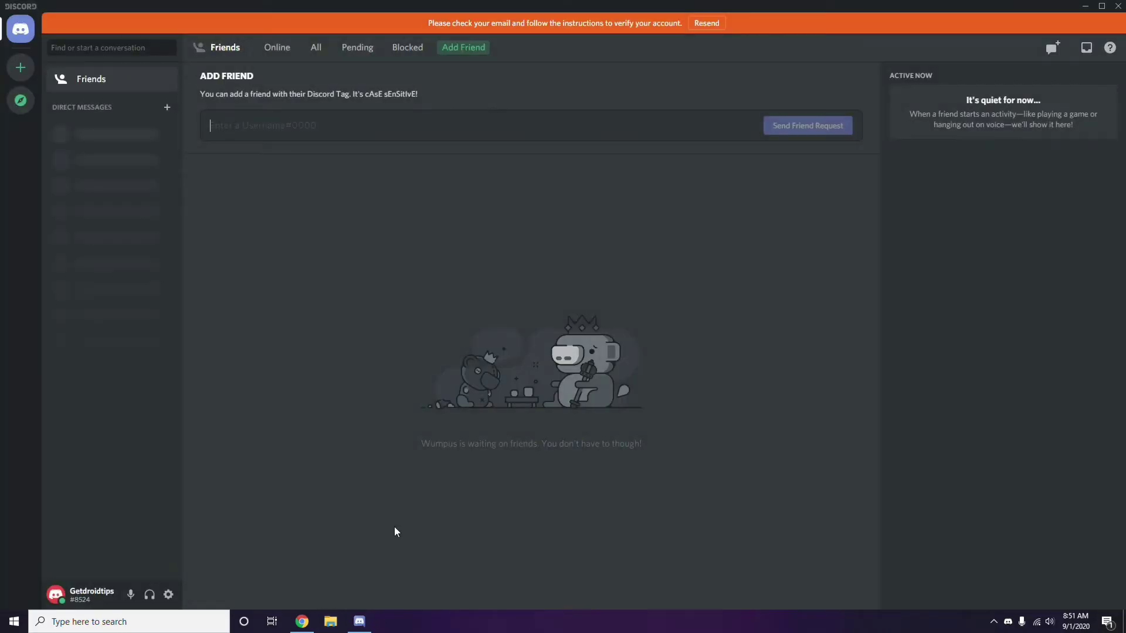
left_click(1086, 7)
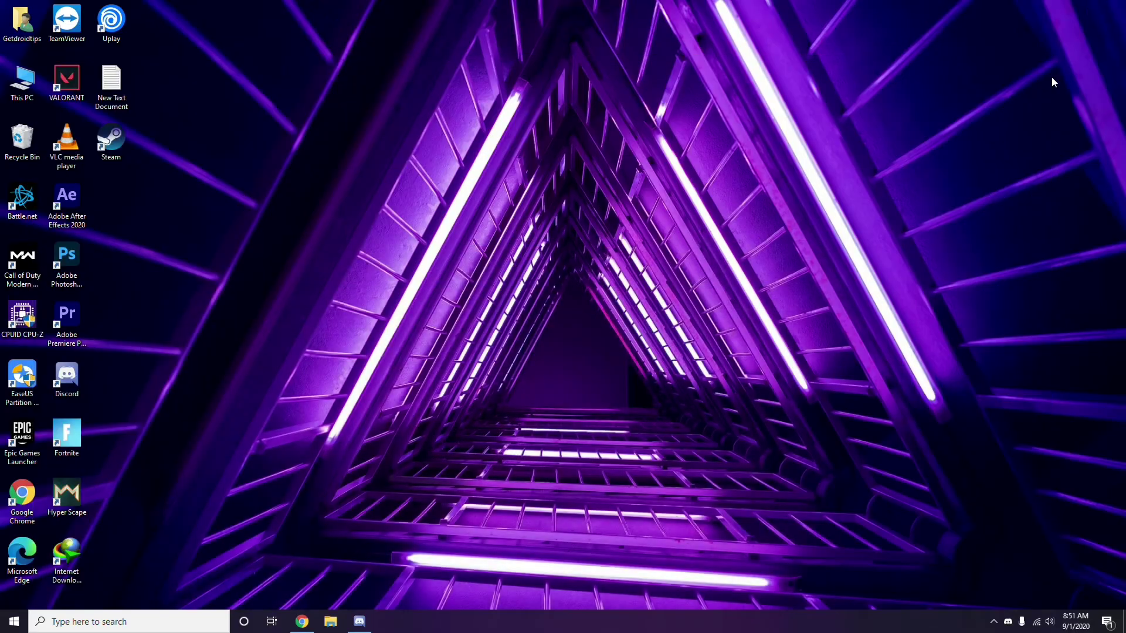
right_click(447, 149)
left_click(477, 201)
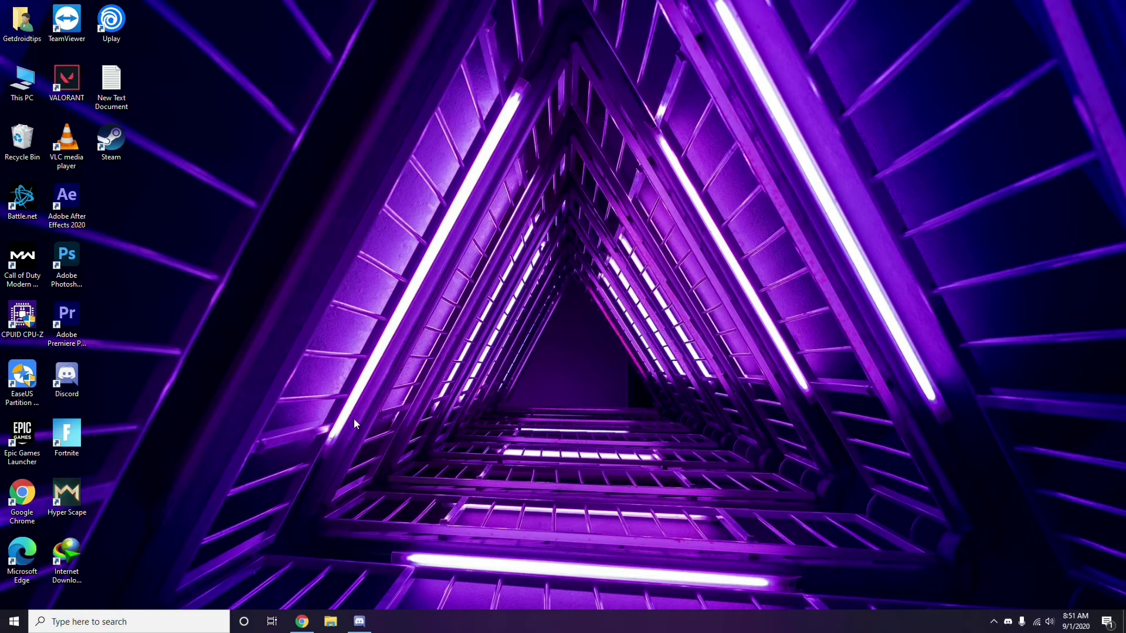
Find and open the Windows Update settings through system search, check the update status and close Settings.
left_click(90, 621)
type("w")
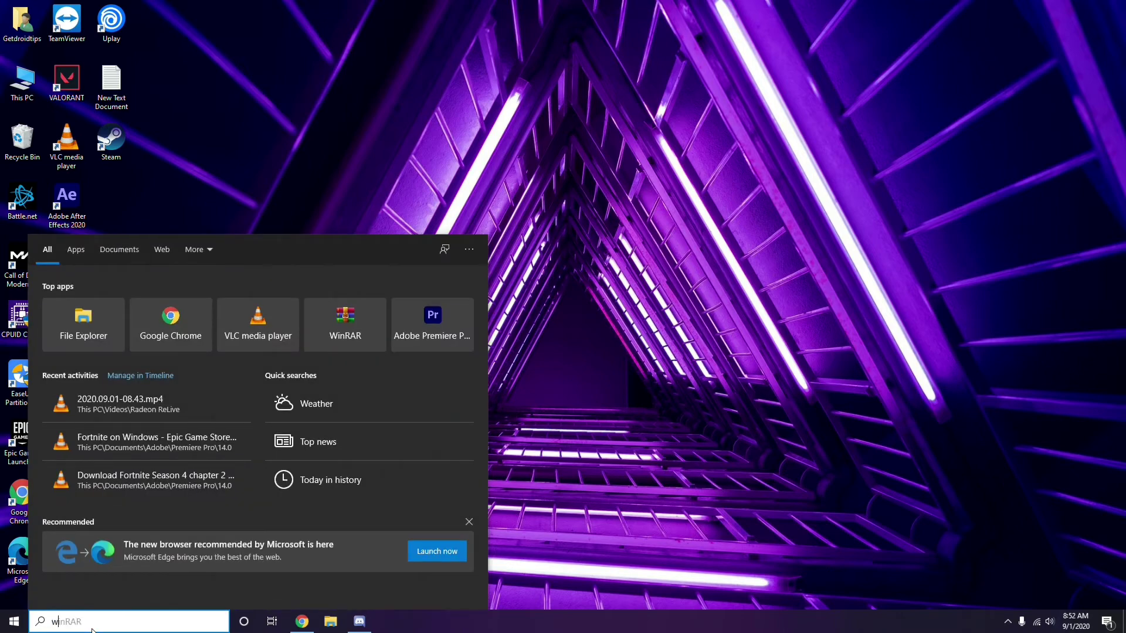
type("indows")
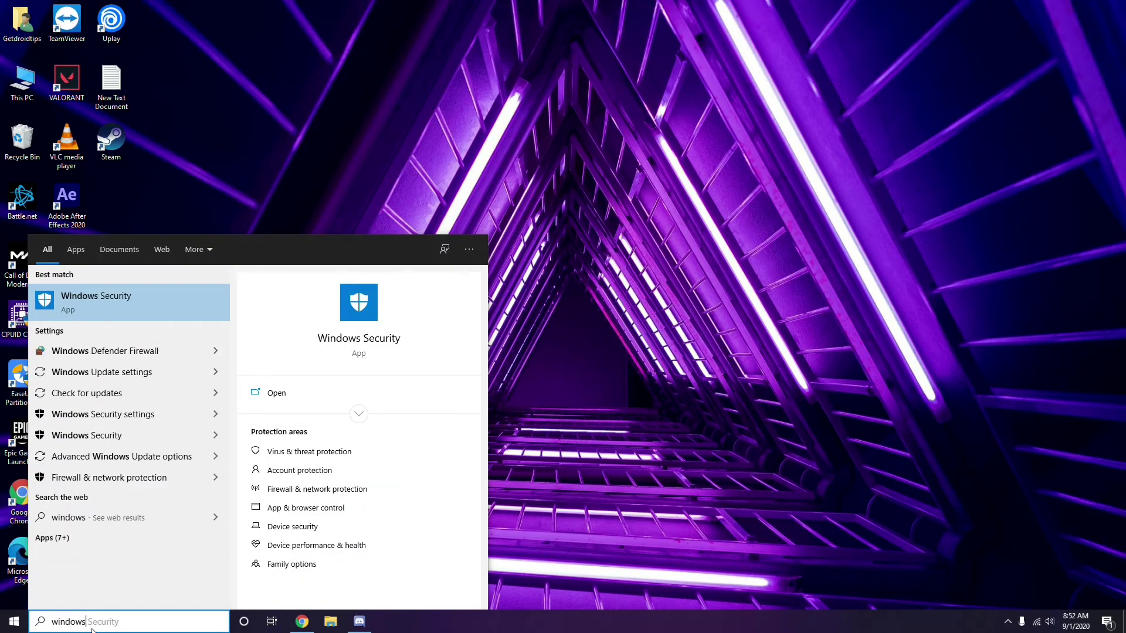
left_click(140, 387)
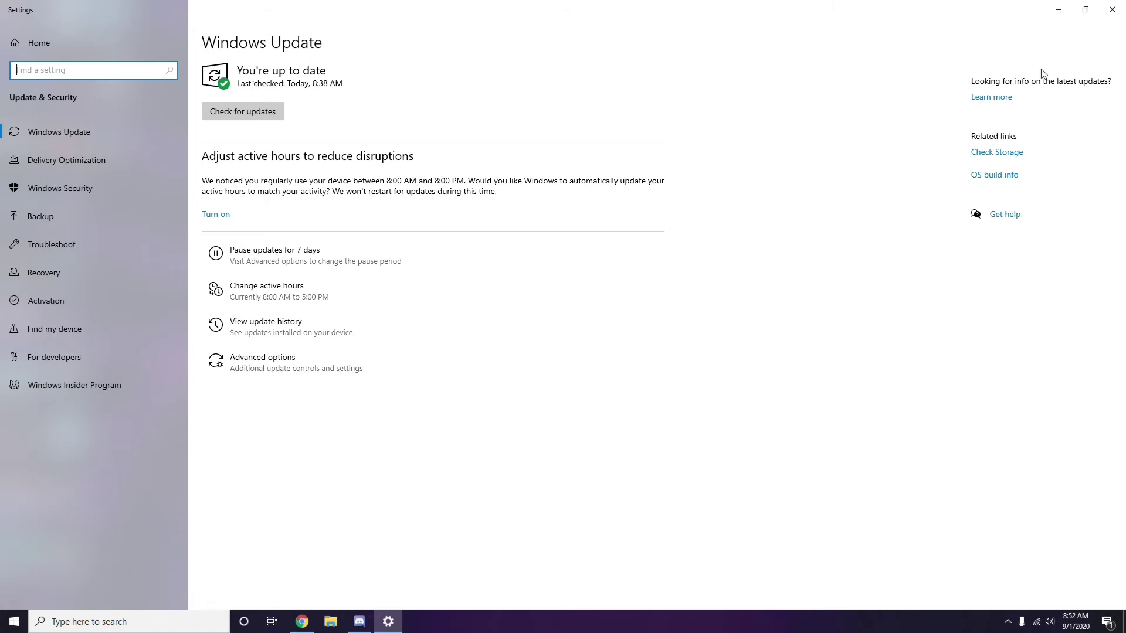
left_click(1112, 9)
right_click(474, 101)
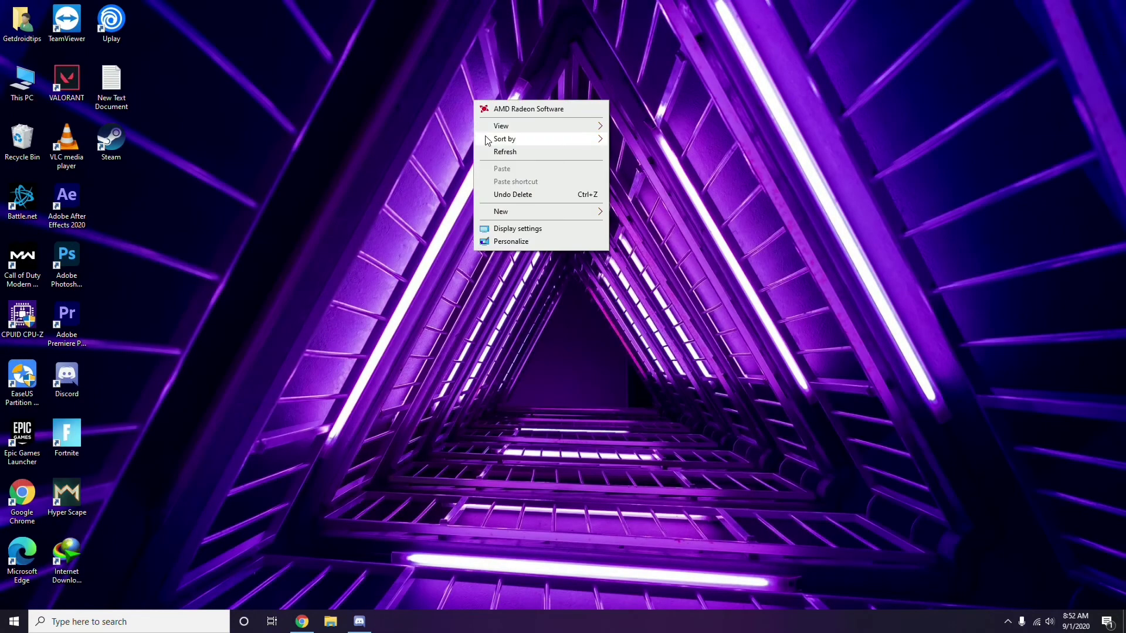
left_click(489, 154)
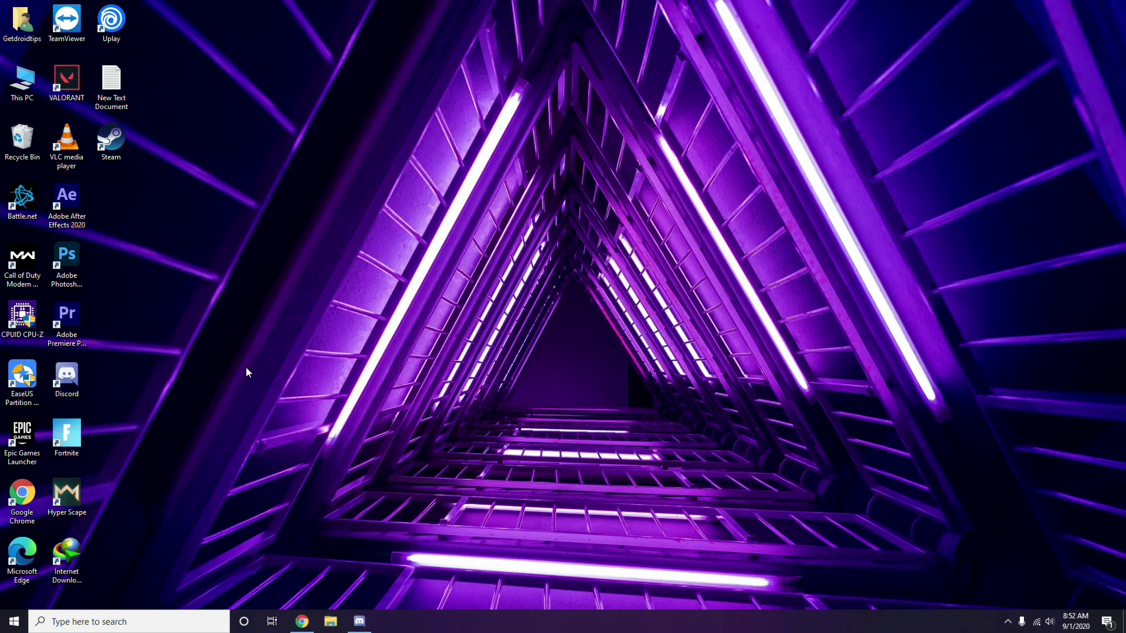
Open Windows Settings through system search and view the update history under Update & Security.
left_click(66, 624)
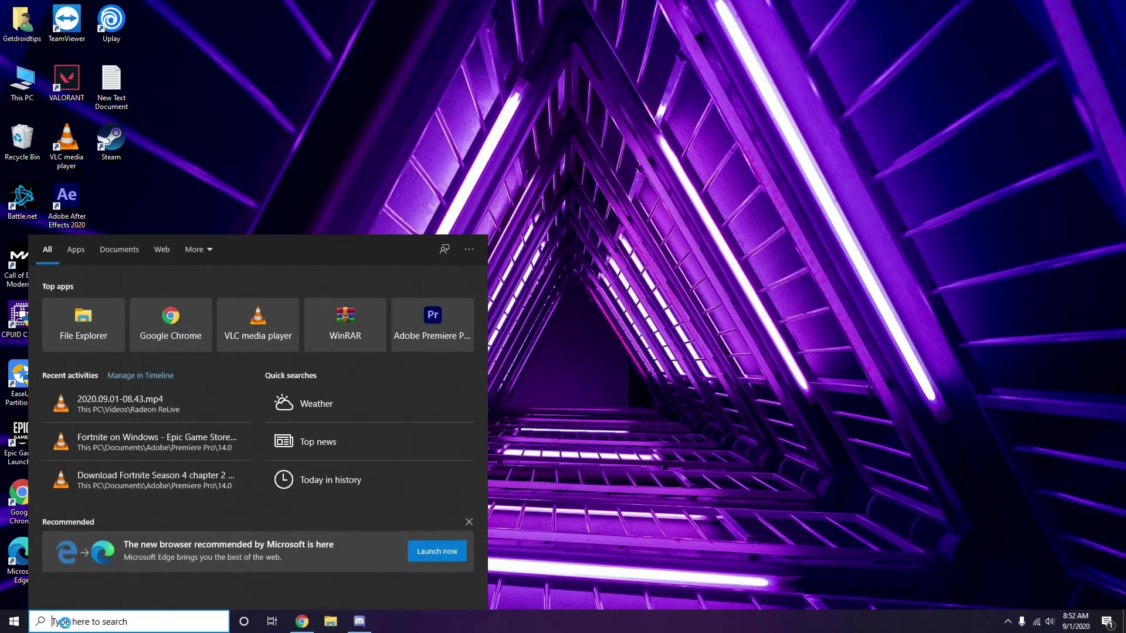
type("sett")
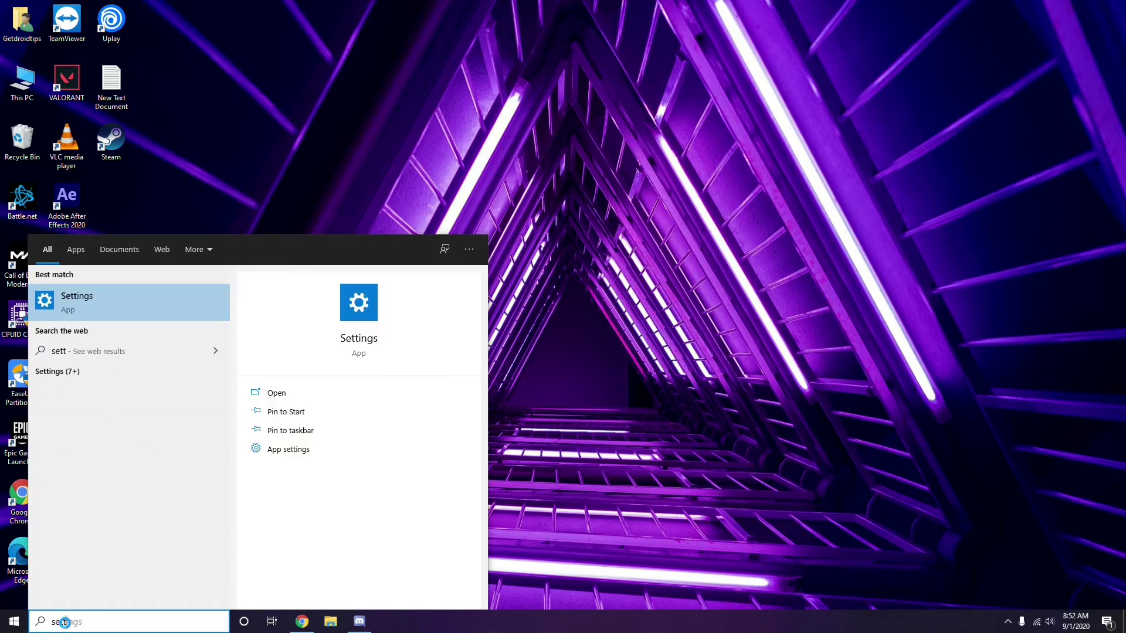
type("ings")
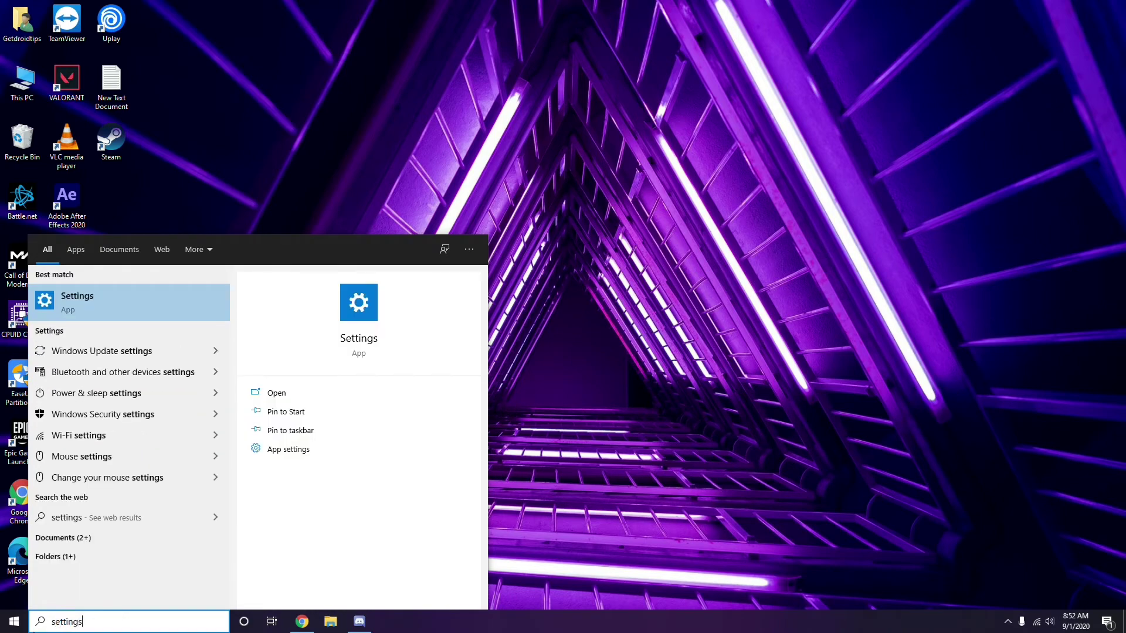
left_click(124, 309)
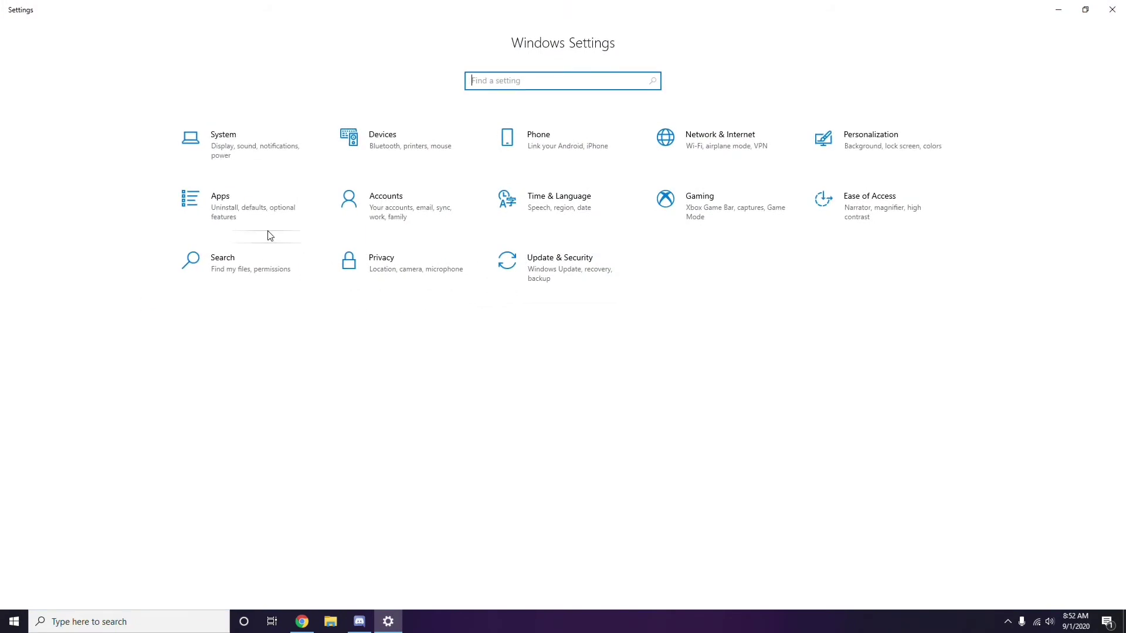
left_click(563, 278)
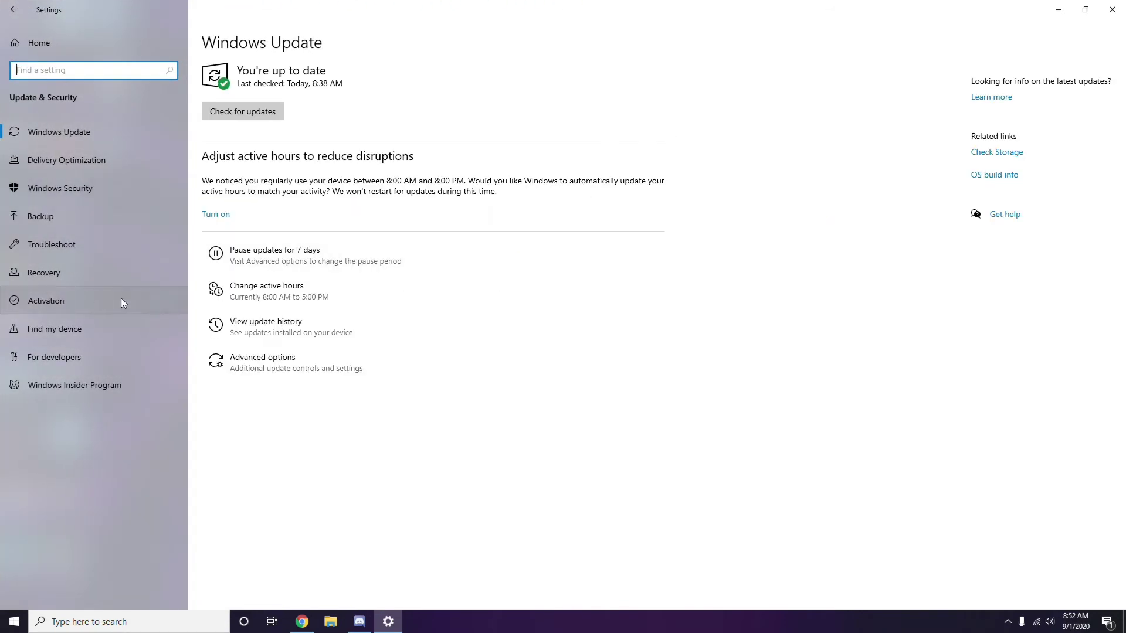
left_click(268, 328)
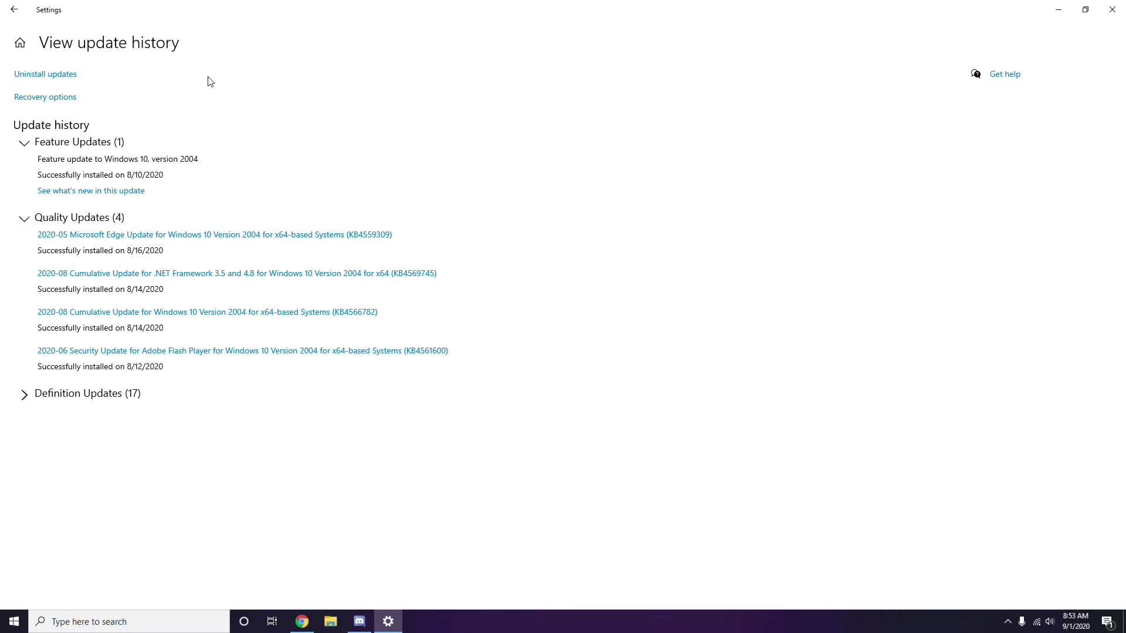
Show the uninstall option for the Visual C++ 2010 x64 update KB2565063 in the installed updates, and return to the Settings home page.
left_click(58, 76)
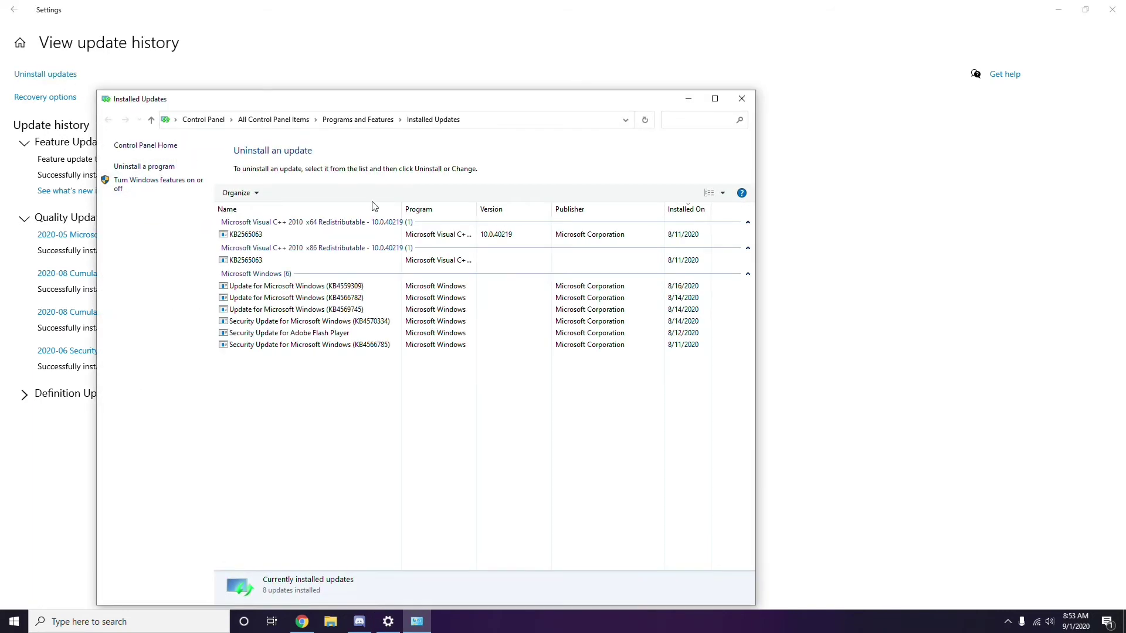
right_click(258, 237)
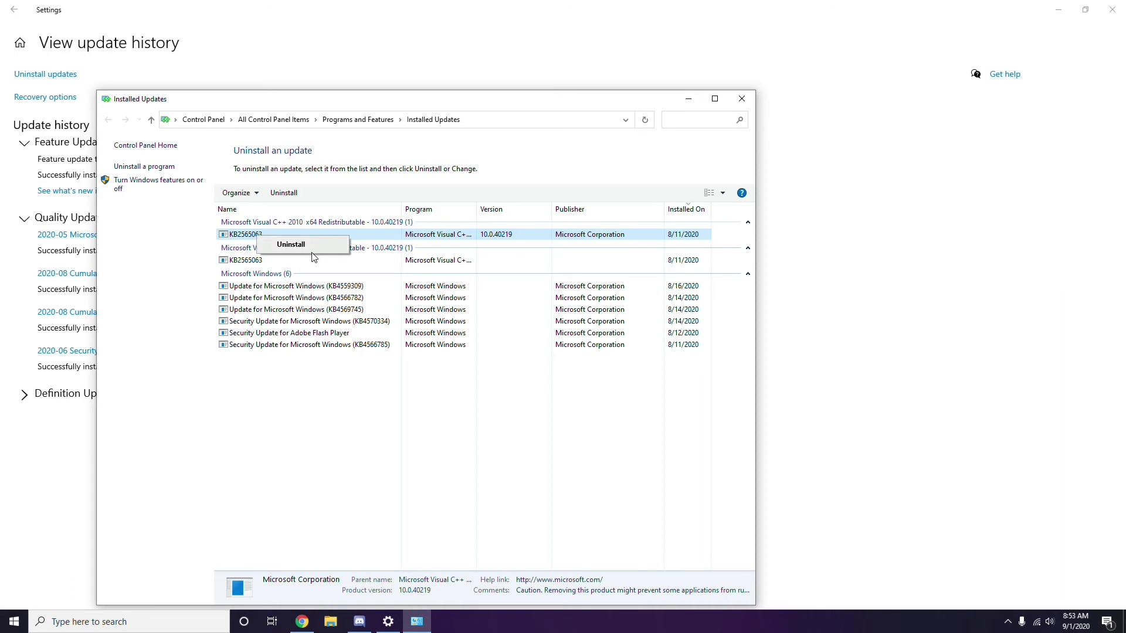
left_click(775, 230)
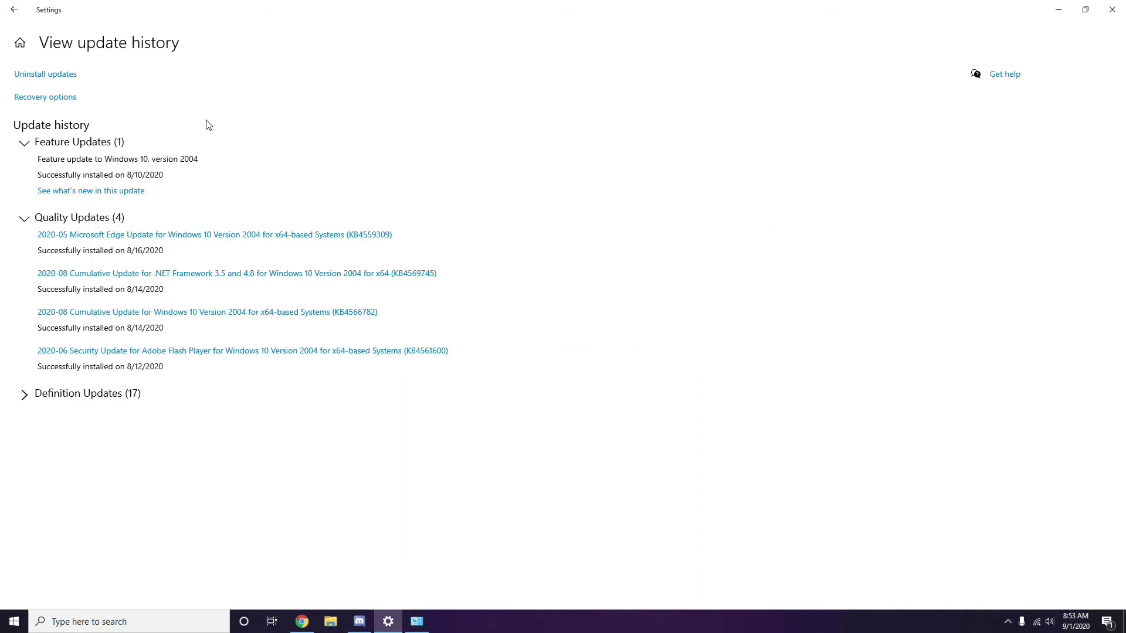
left_click(26, 9)
left_click(26, 9)
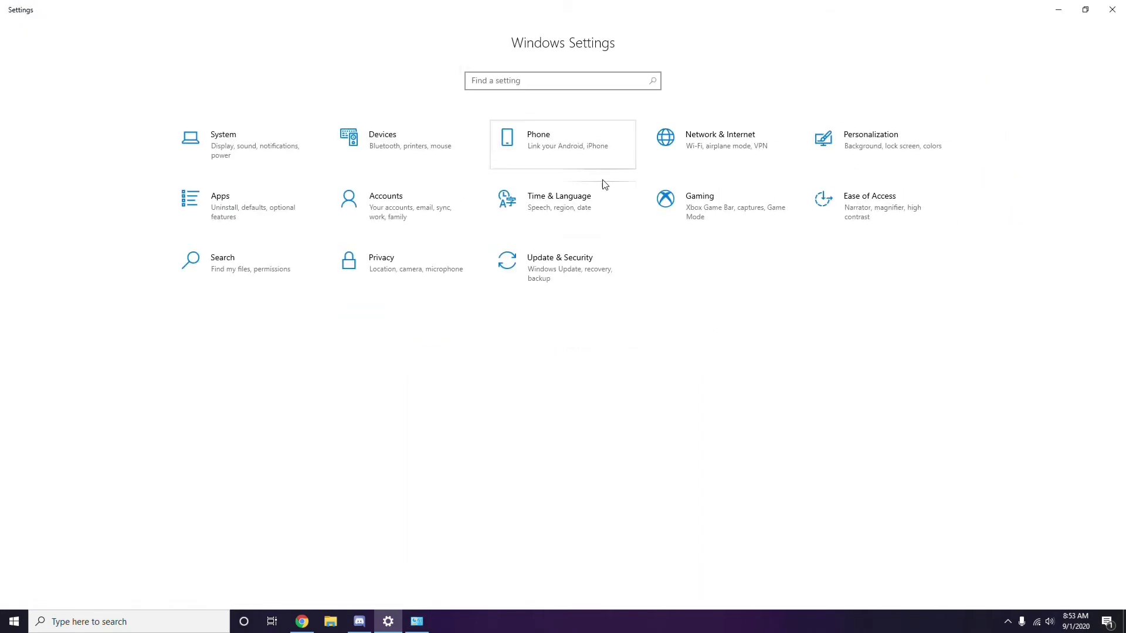
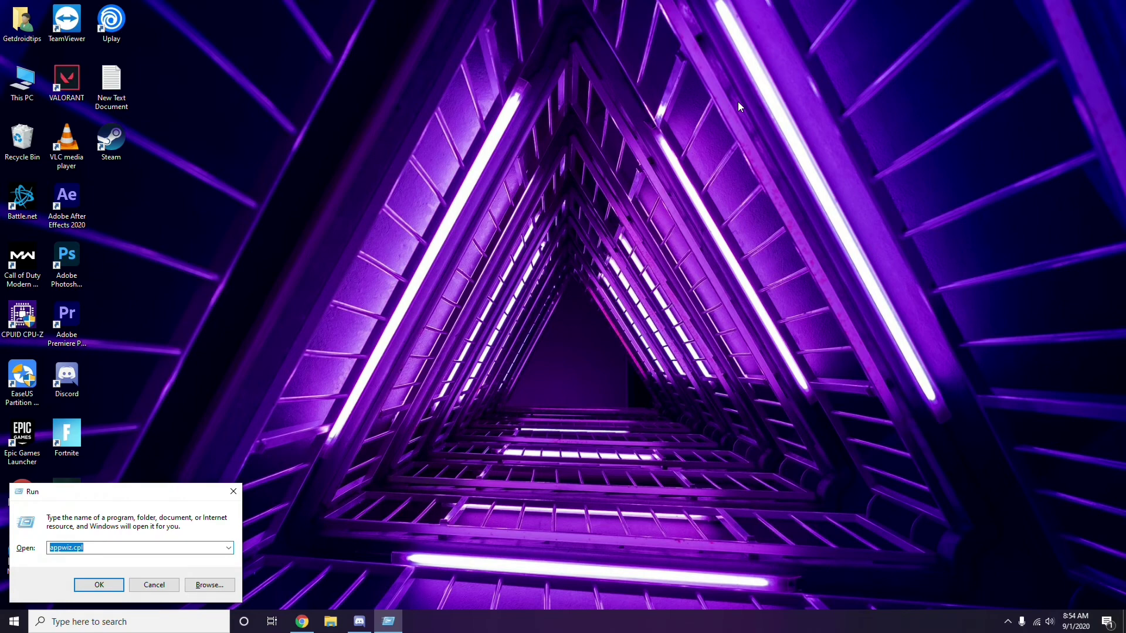
Open the temporary files folder by running %temp% in place of the previous Run command.
key("BackSpace")
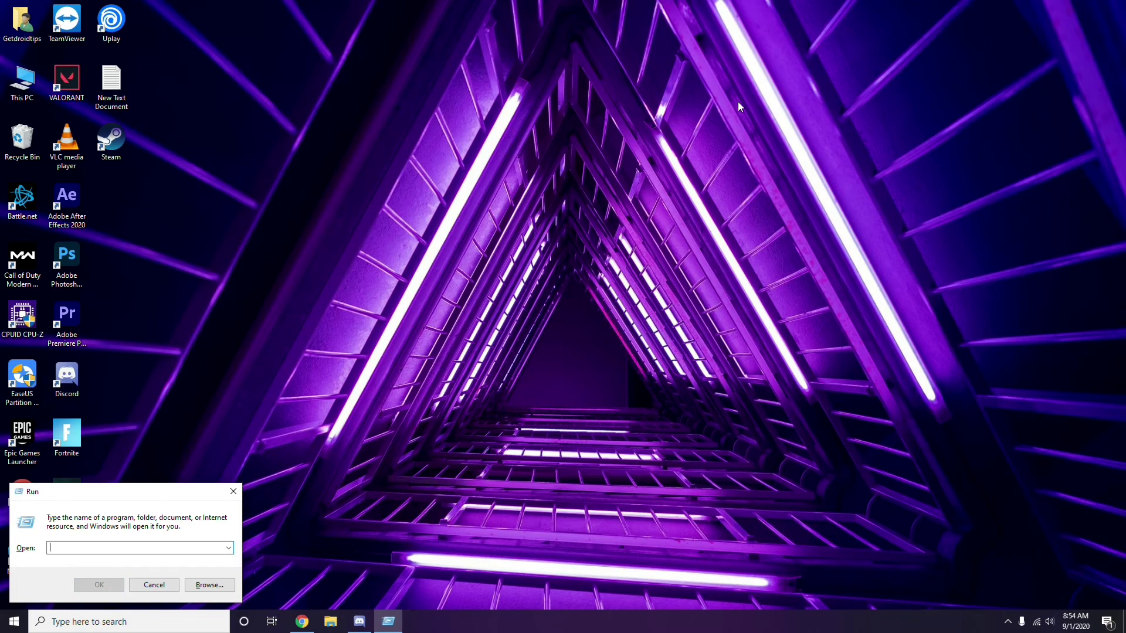
type("5")
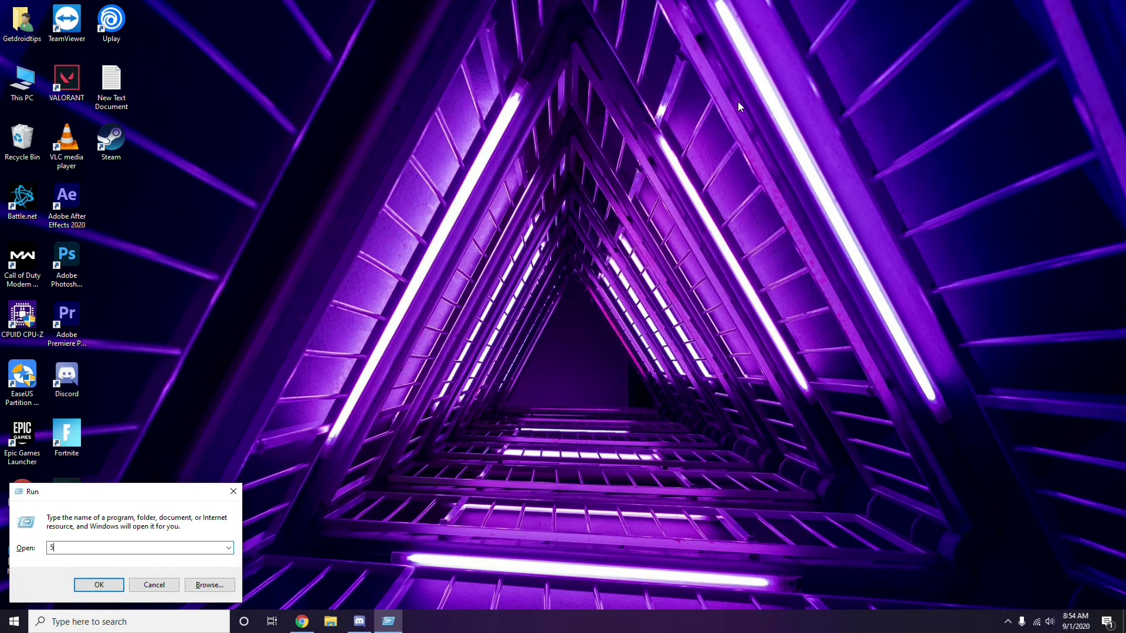
key("BackSpace")
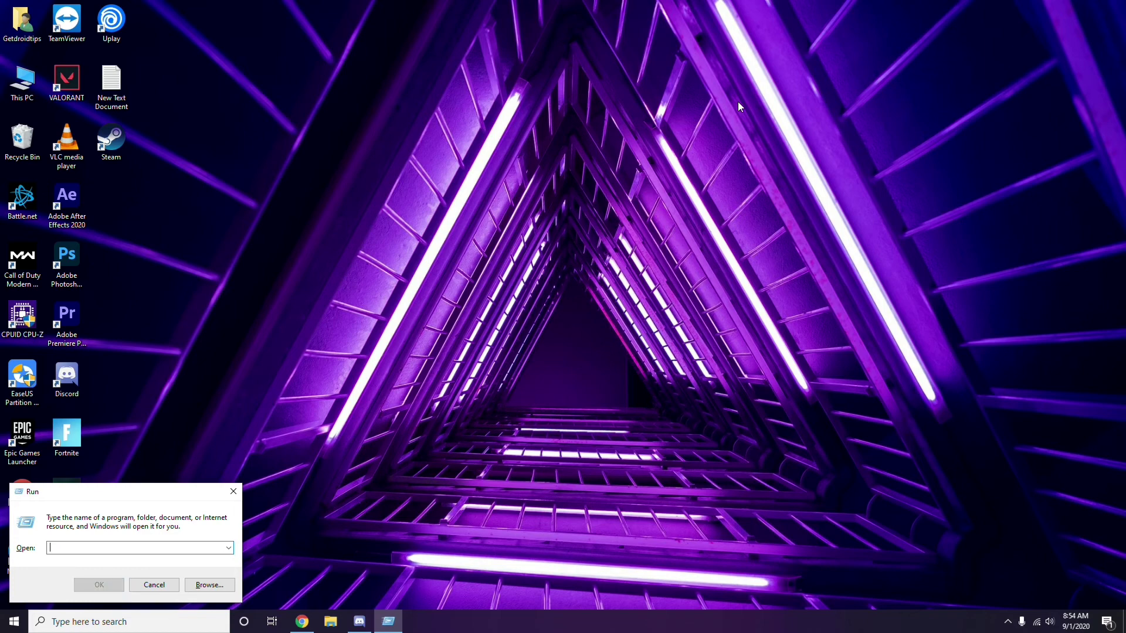
type("%te")
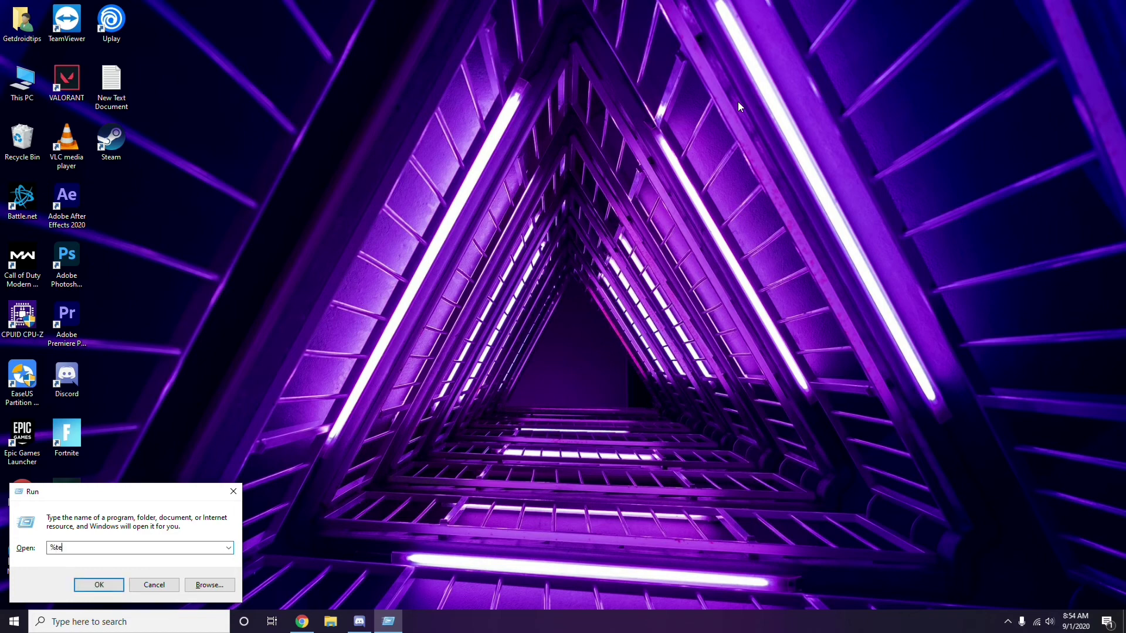
type("mp%")
left_click(100, 586)
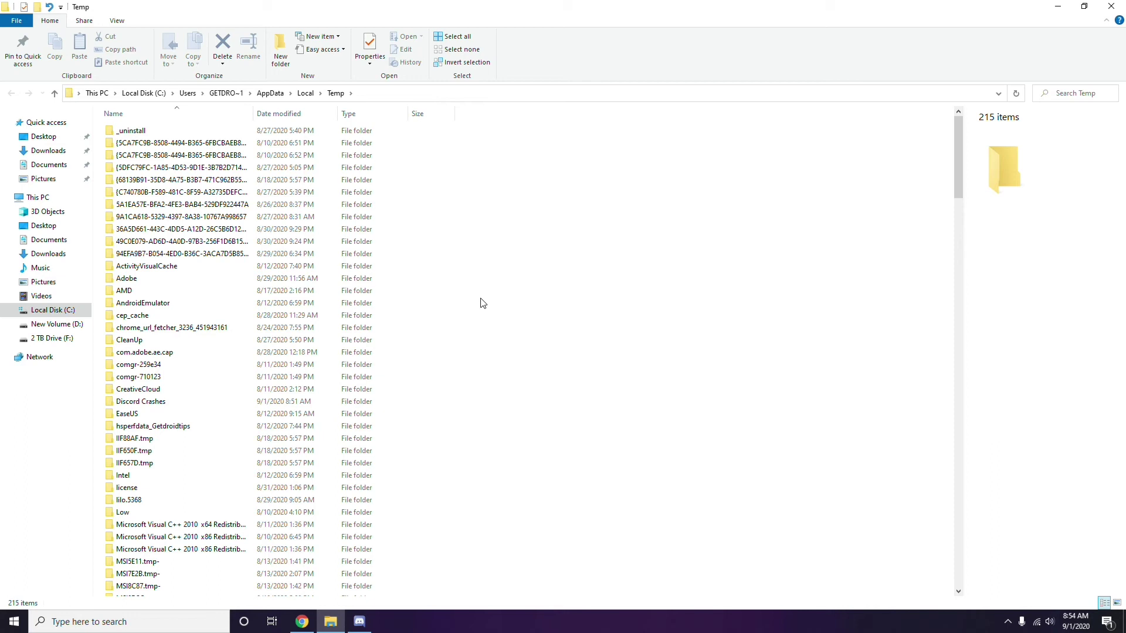
Select all items in the Temp folder, clear the selection and close the folder.
key("ctrl+a")
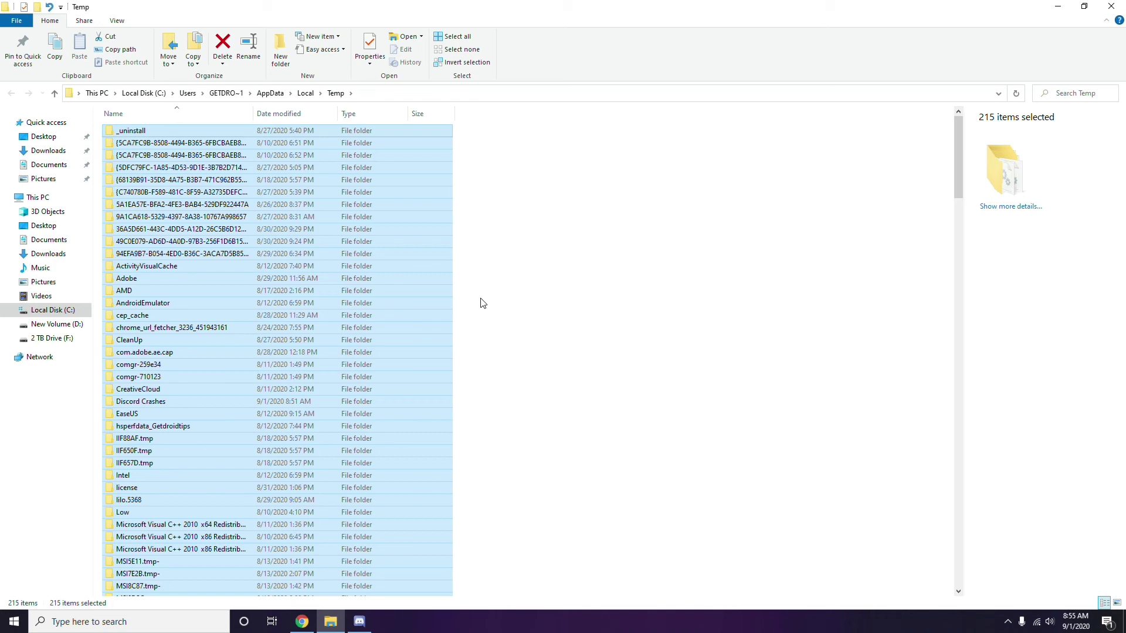
left_click(542, 297)
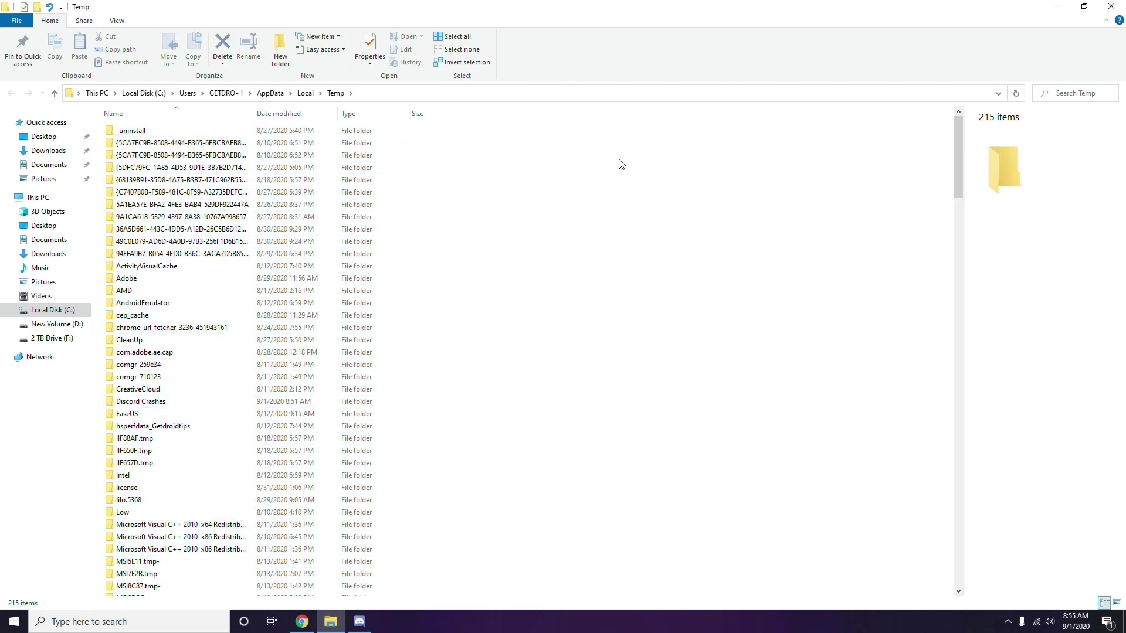
left_click(1111, 6)
right_click(432, 171)
left_click(467, 226)
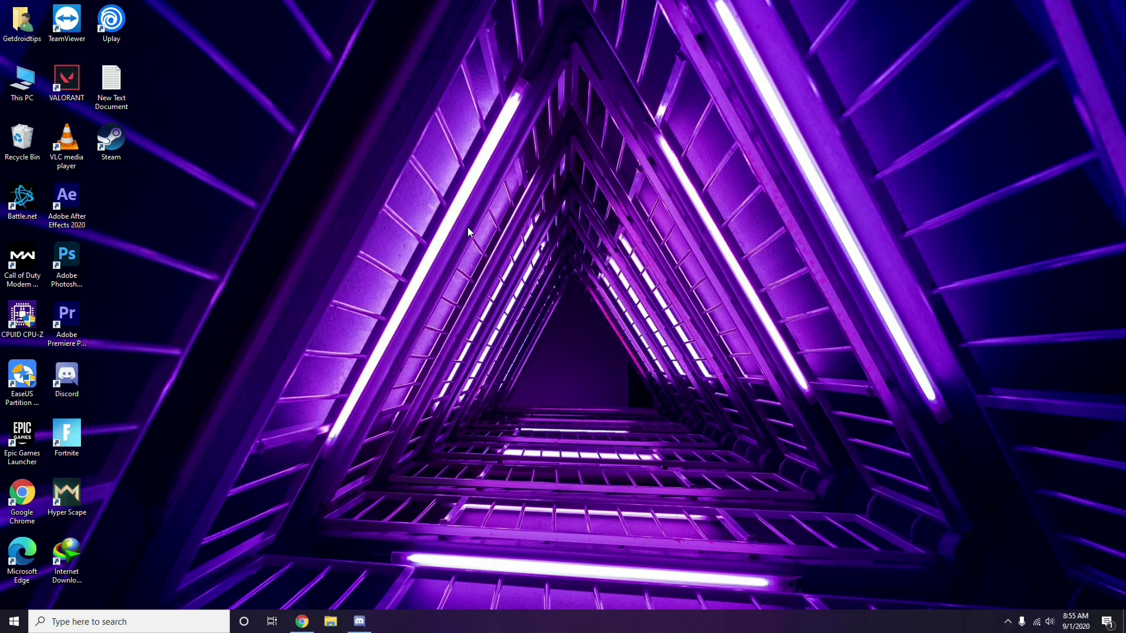
Open the AMD Radeon software from the hidden background apps, check the driver and software status, and close it.
left_click(1007, 621)
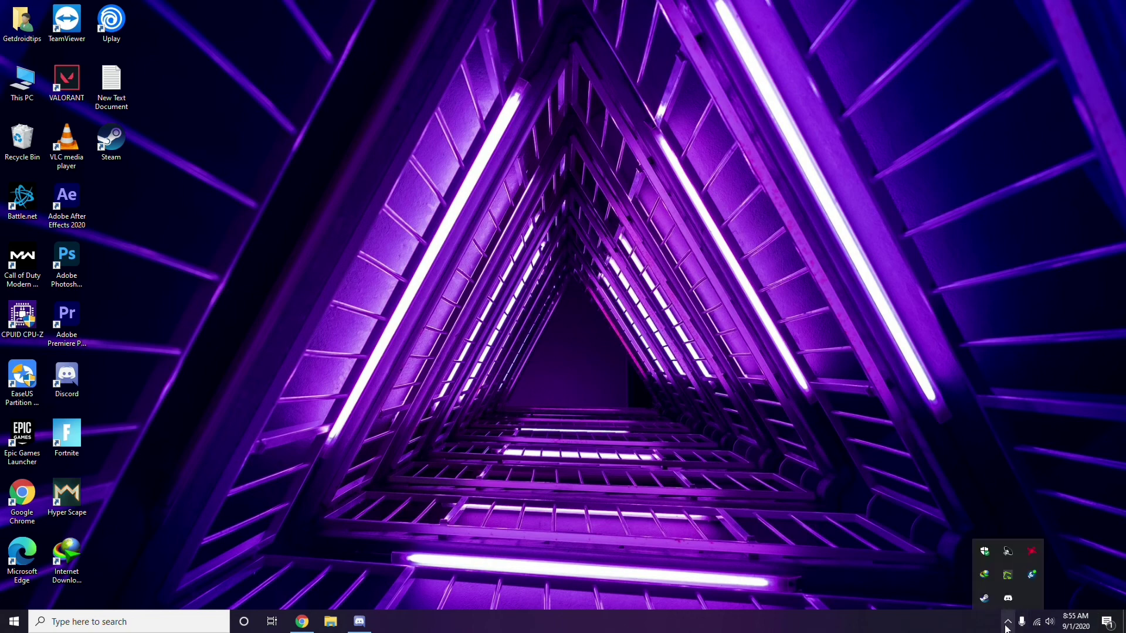
left_click(1030, 546)
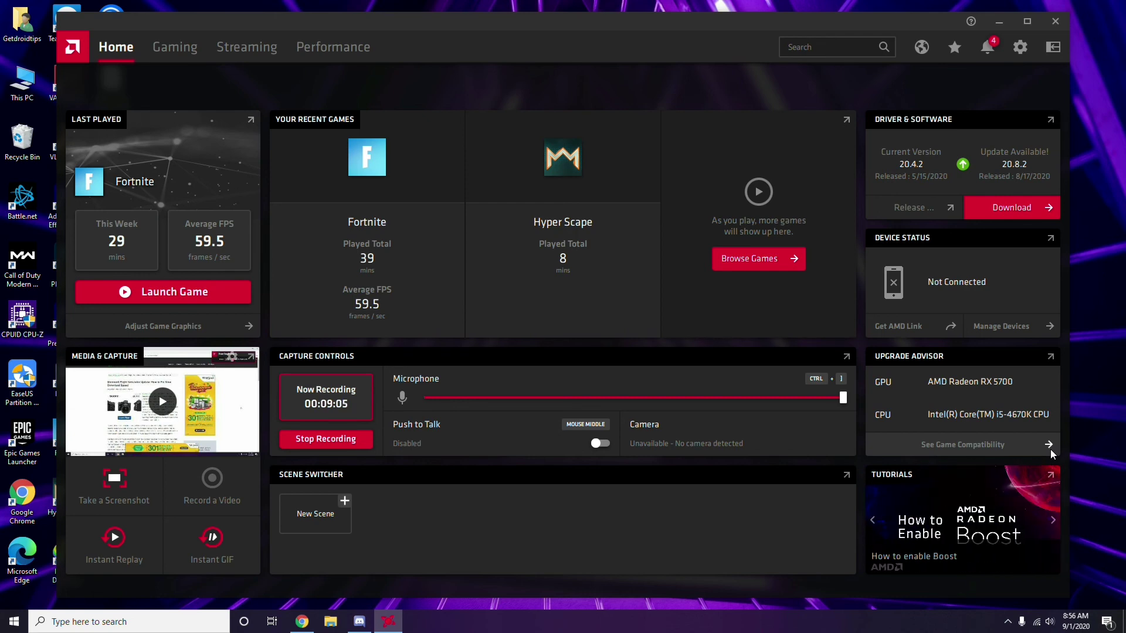
left_click(1060, 26)
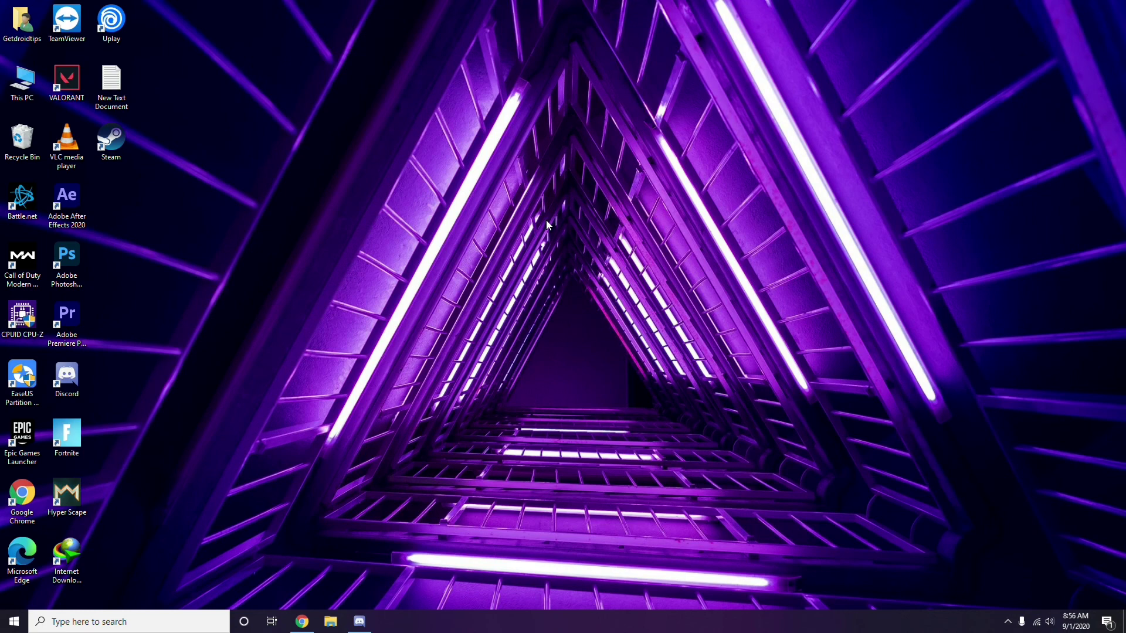
left_click(15, 621)
left_click(506, 435)
right_click(310, 269)
left_click(344, 321)
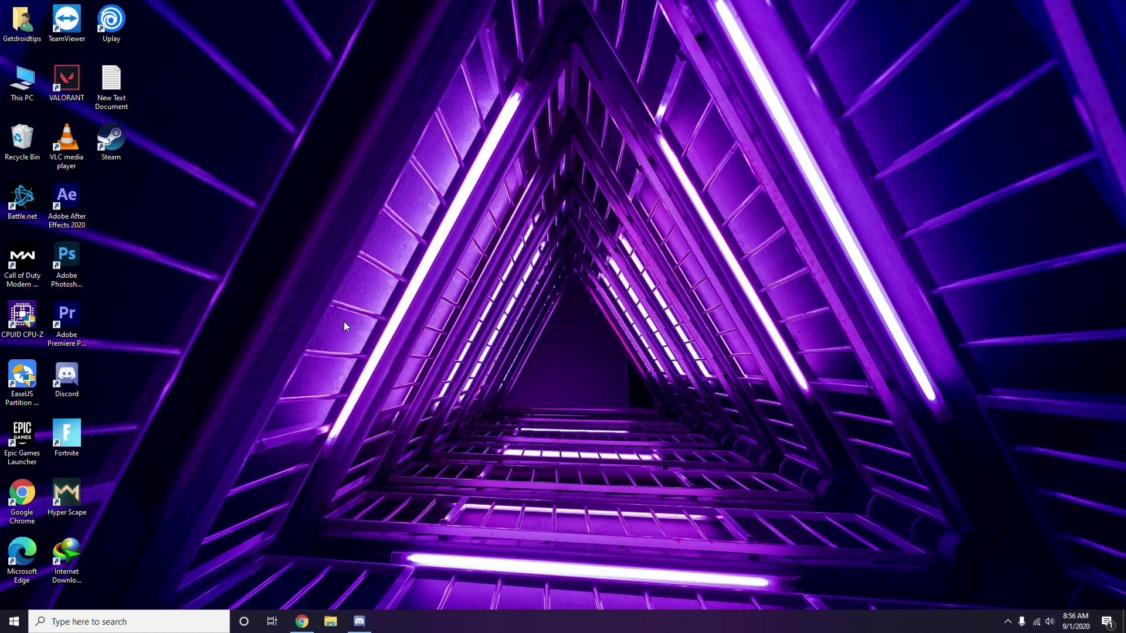